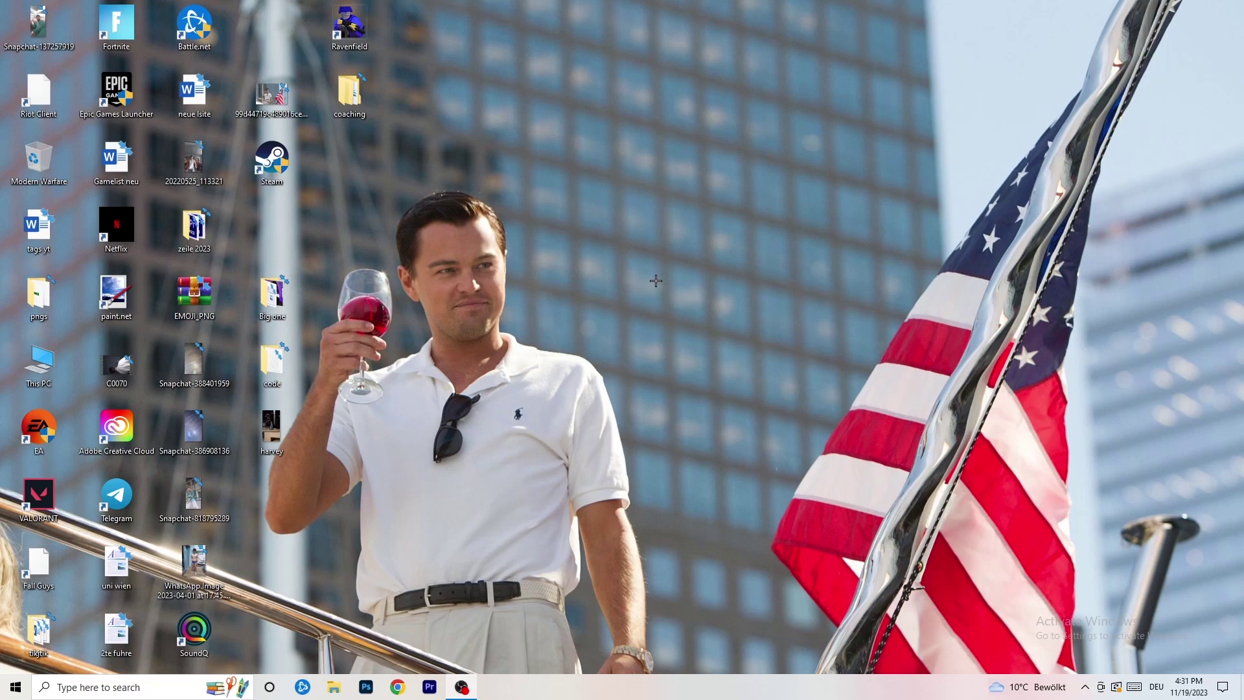
# Launch NVIDIA Control Panel from the desktop menu, showing 1920 × 1080 at 60Hz
pyautogui.rightClick(668, 231)
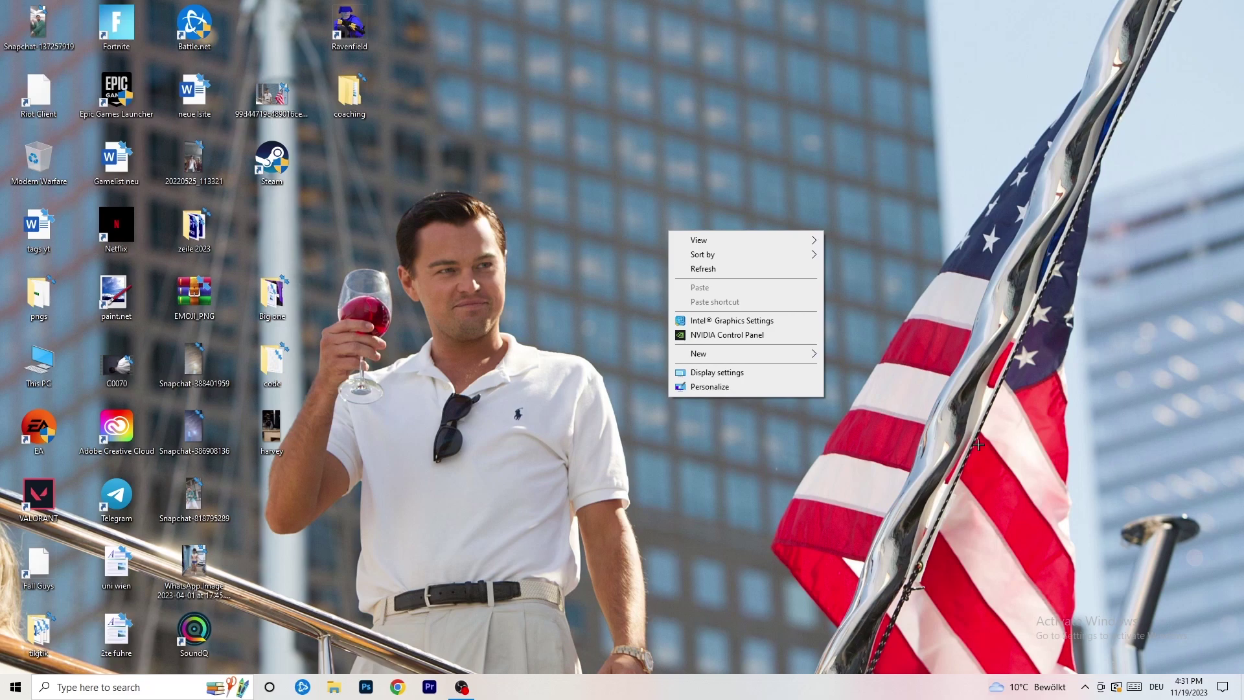
pyautogui.click(712, 333)
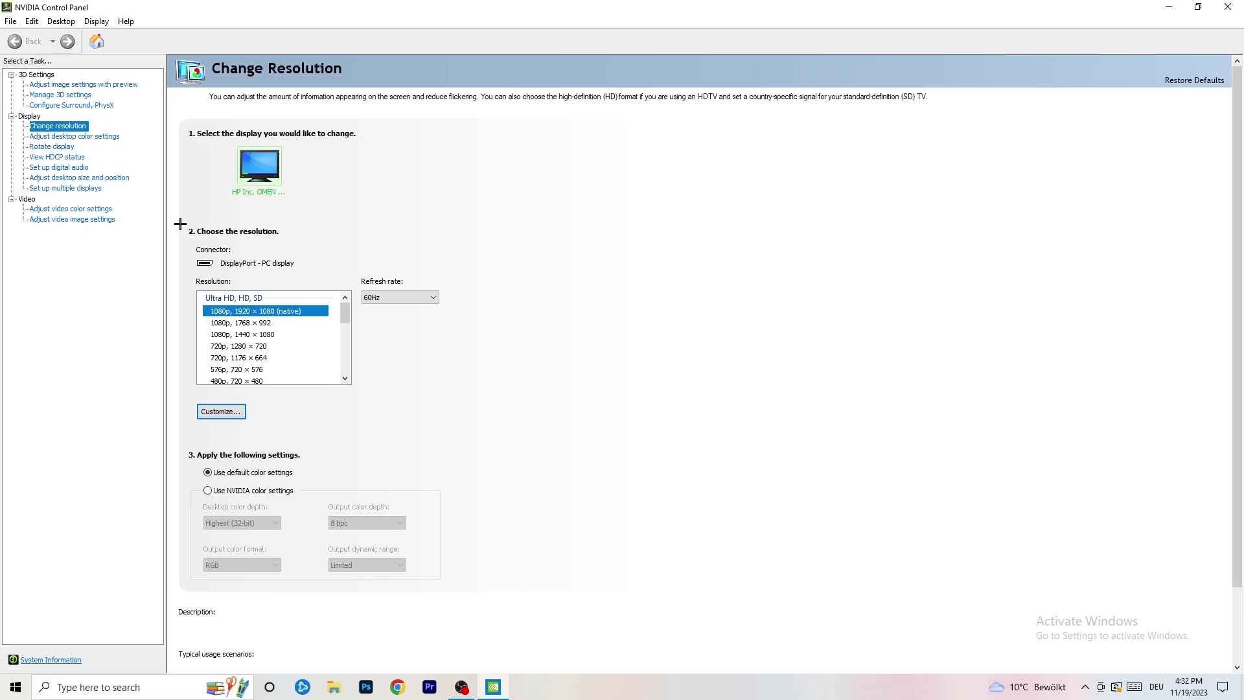
# Start a custom resolution of 1440 horizontal pixels by 1040 vertical lines
pyautogui.click(237, 412)
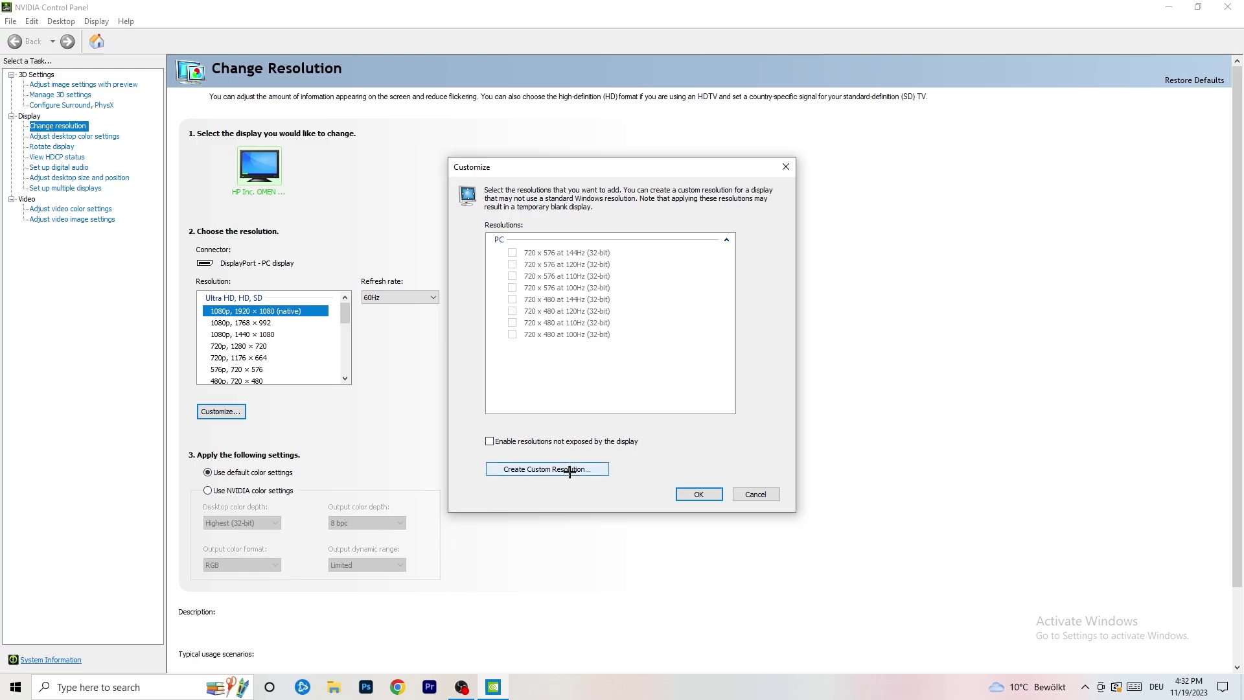
pyautogui.click(567, 466)
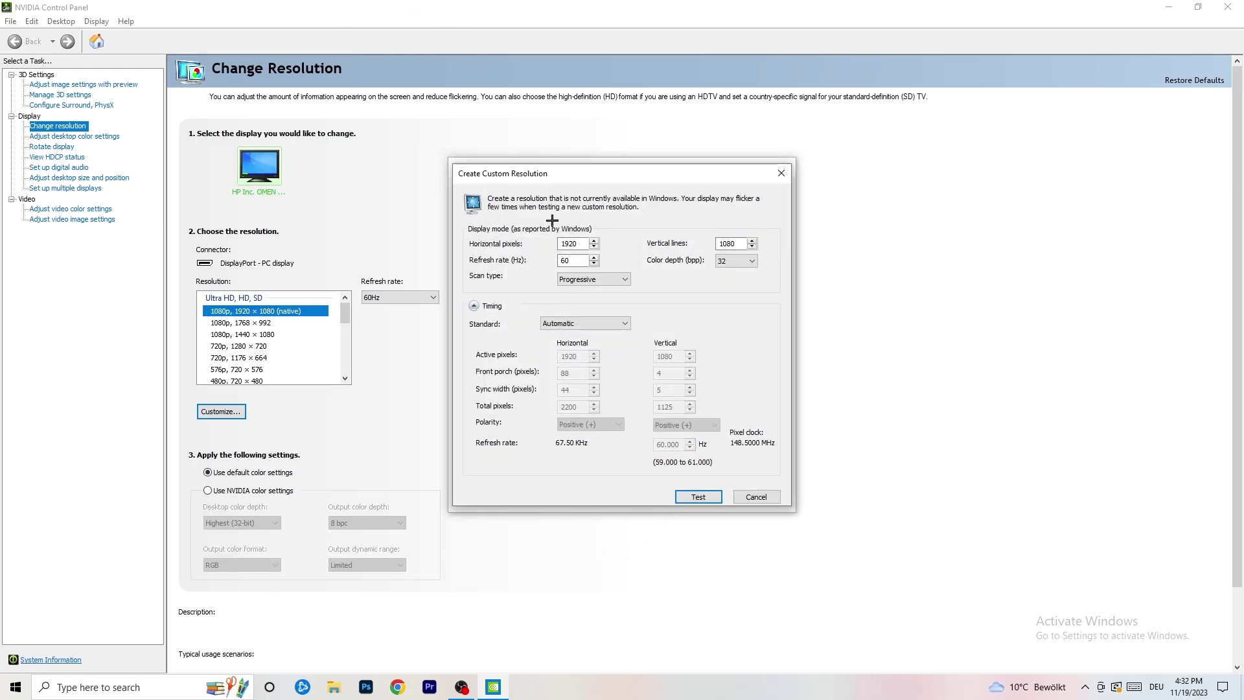
pyautogui.moveTo(583, 244); pyautogui.dragTo(552, 240)
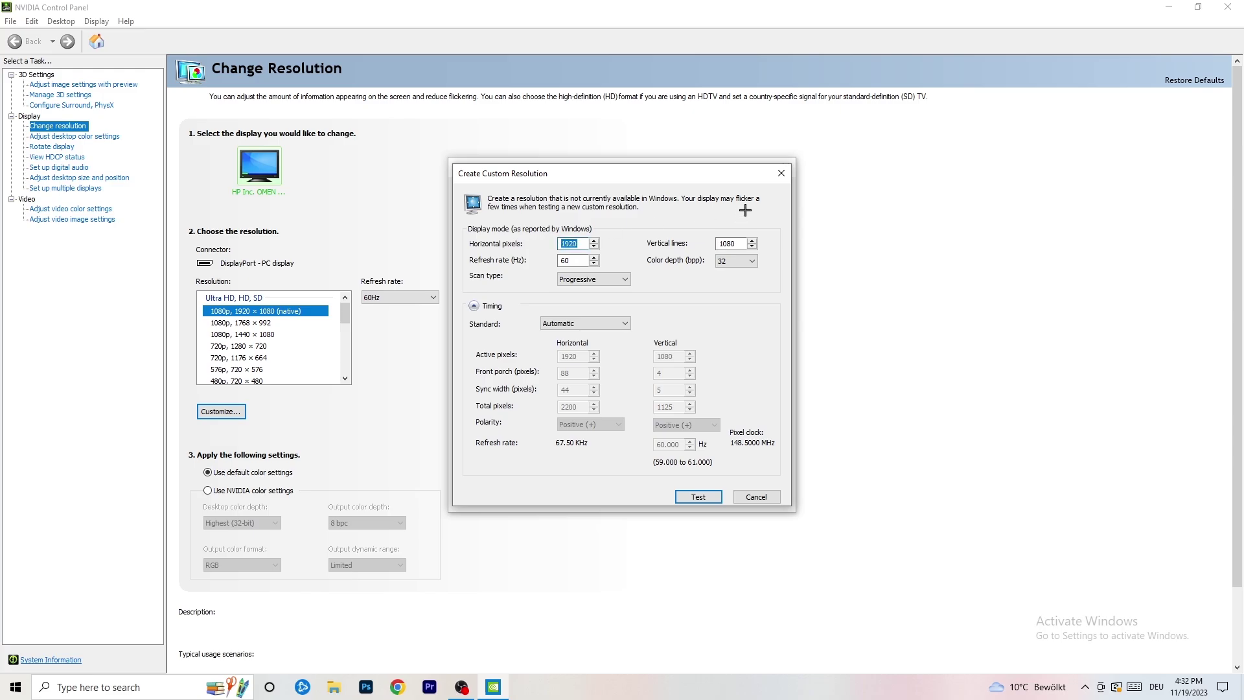
pyautogui.write('1440')
pyautogui.doubleClick(735, 247)
pyautogui.write('10')
pyautogui.write('40')
# Set the timing standard to CVT reduced blank, then close the custom resolution dialog
pyautogui.click(591, 279)
pyautogui.click(674, 278)
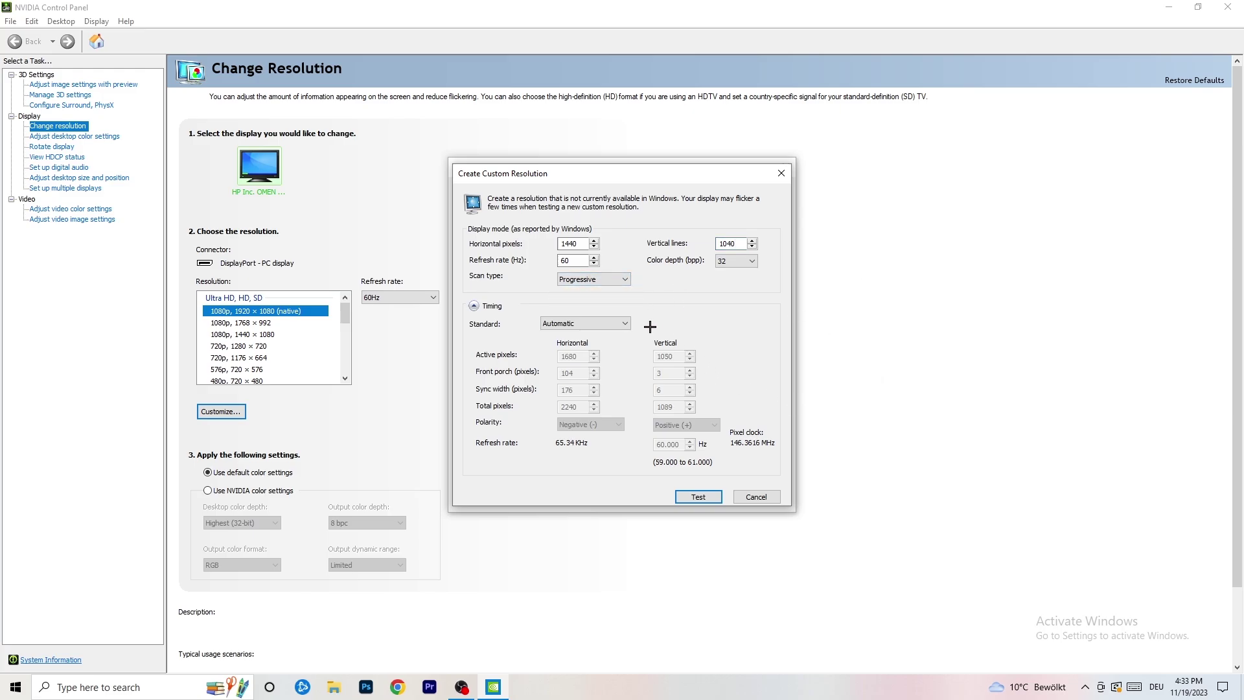
pyautogui.click(600, 323)
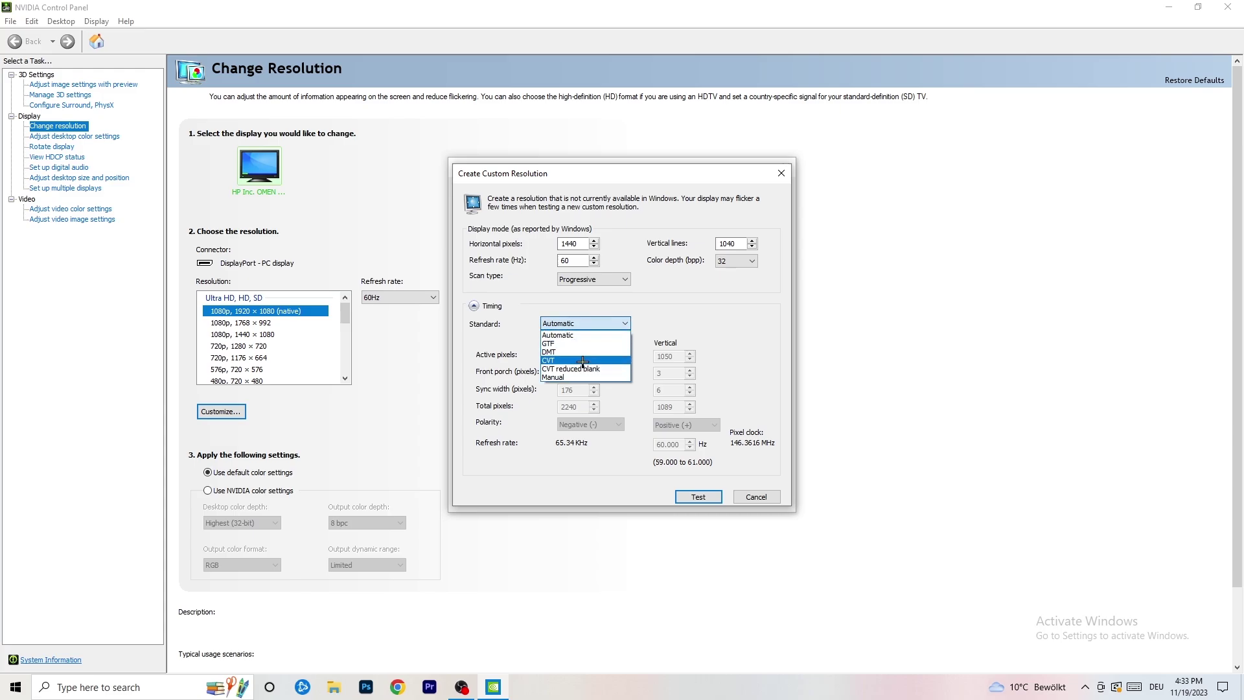
pyautogui.click(678, 334)
pyautogui.click(597, 324)
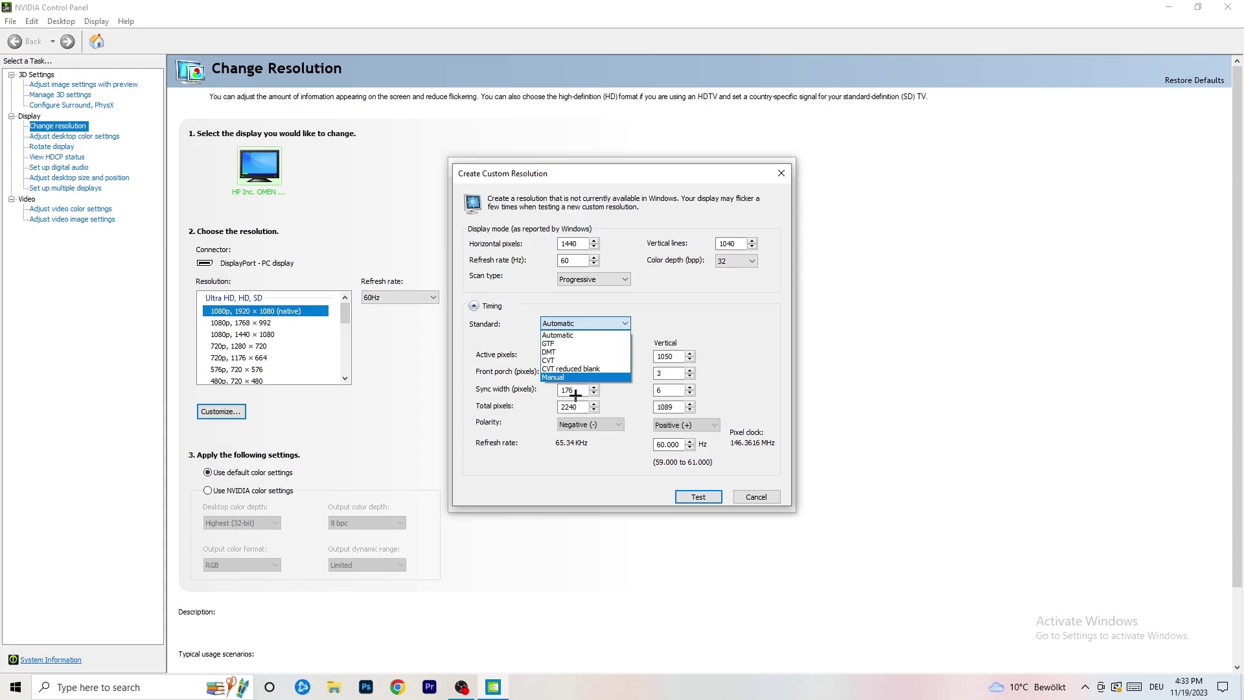
pyautogui.click(717, 310)
pyautogui.click(581, 324)
pyautogui.click(586, 368)
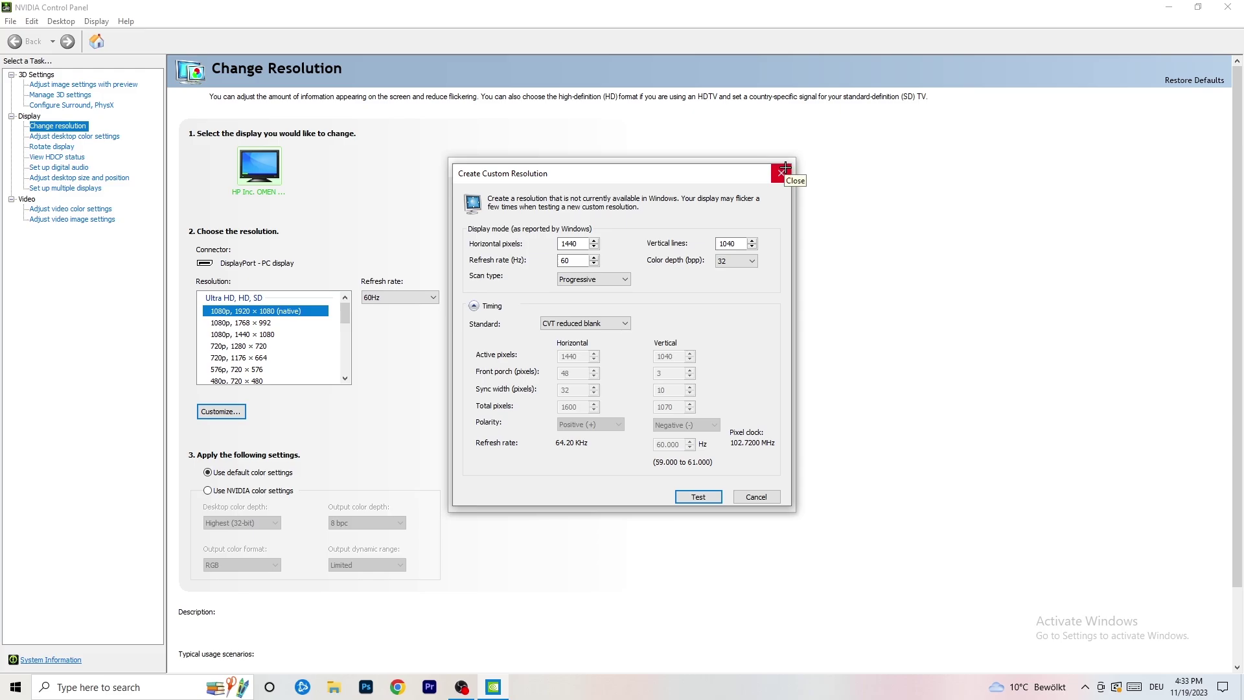
pyautogui.click(786, 170)
# Close NVIDIA Control Panel and open Windows Settings from the Start menu
pyautogui.click(788, 168)
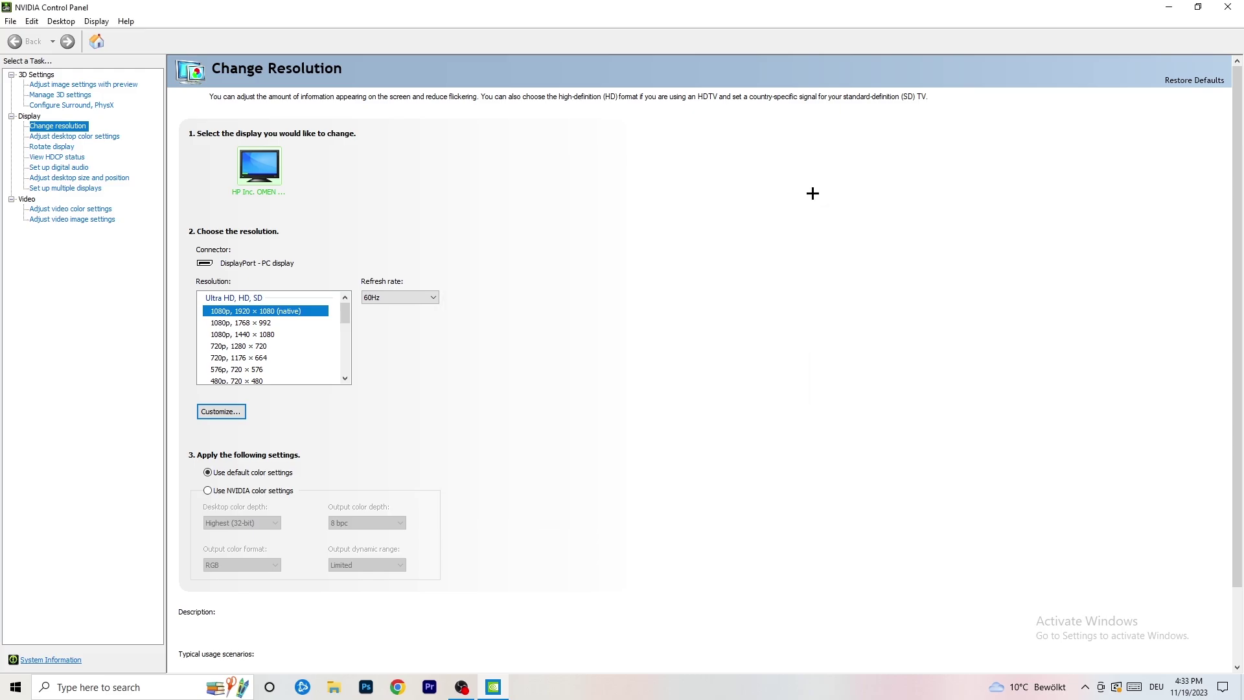
pyautogui.click(1228, 7)
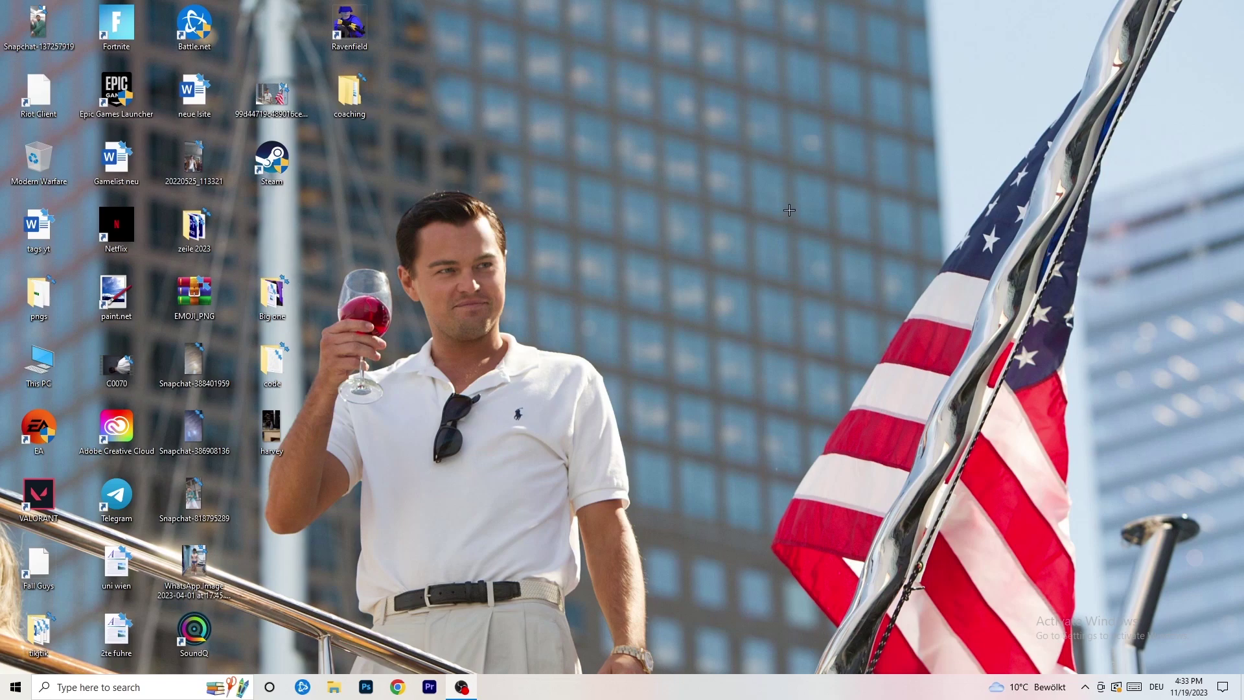
pyautogui.click(14, 685)
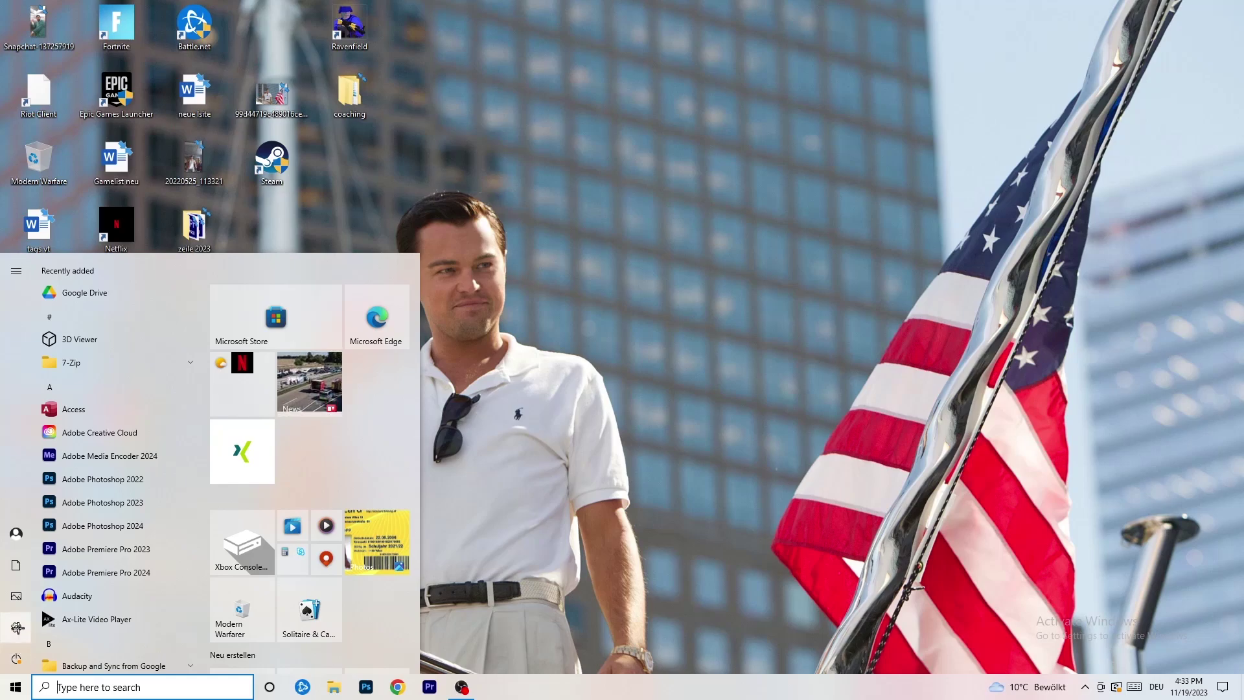
pyautogui.click(16, 627)
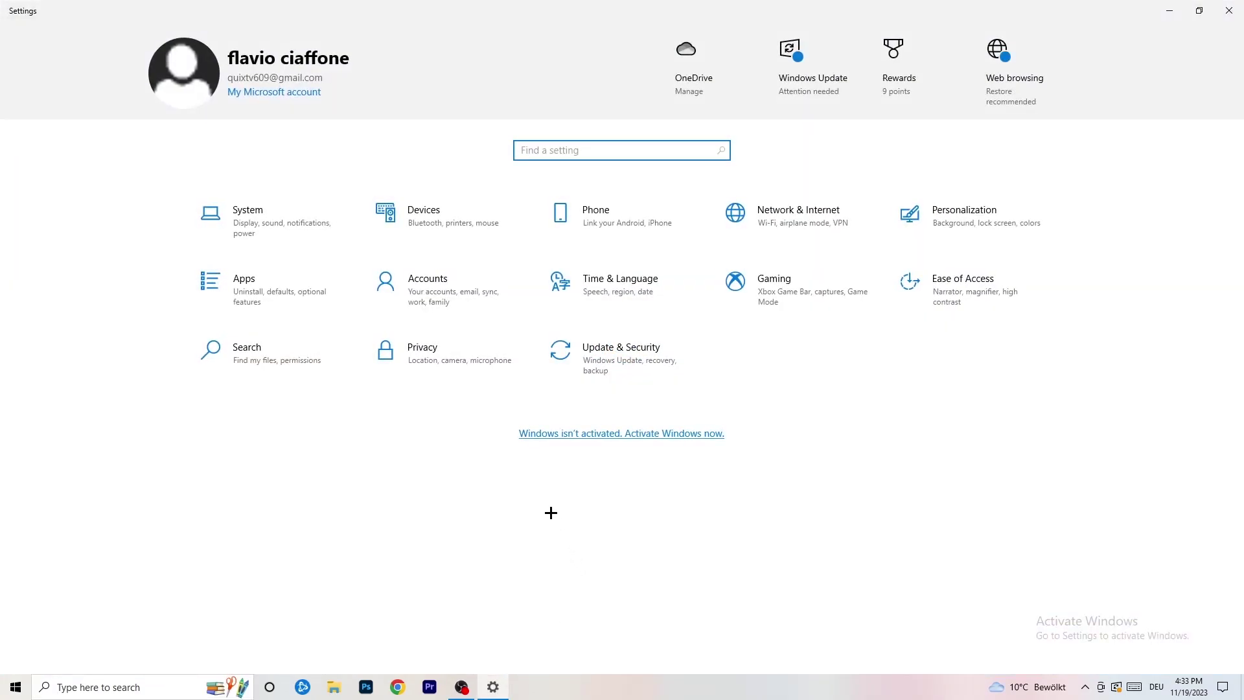
pyautogui.click(271, 234)
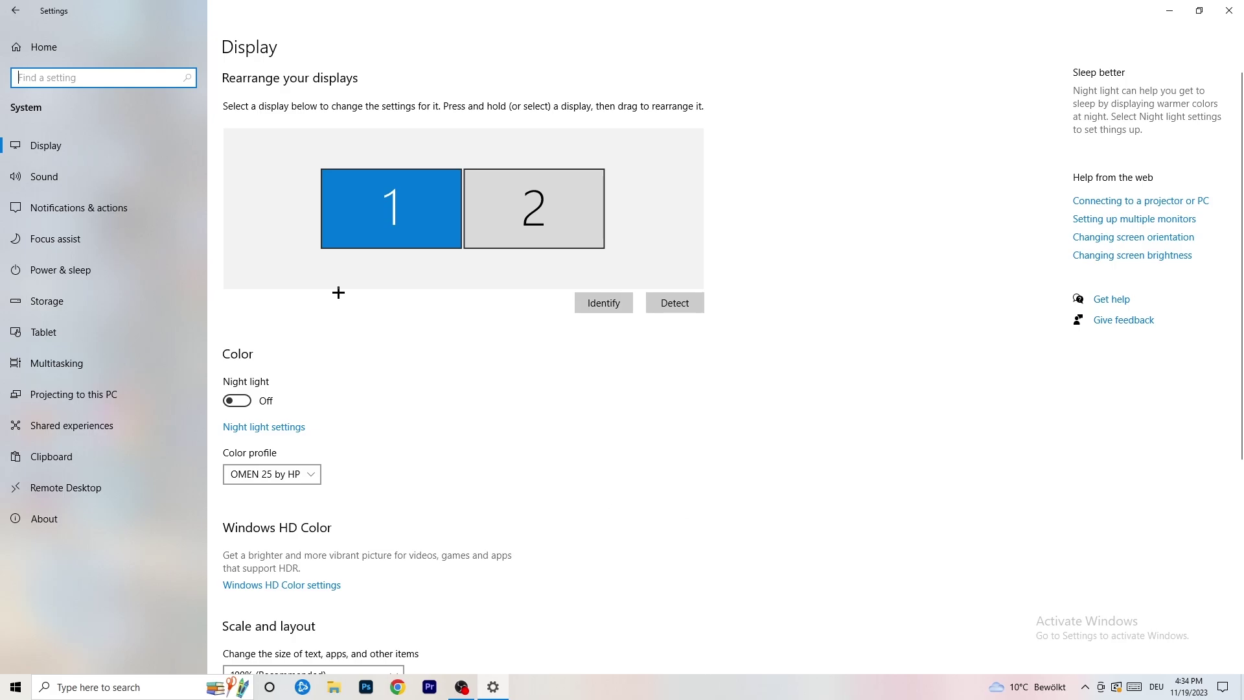
pyautogui.scroll(-5, 418, 324)
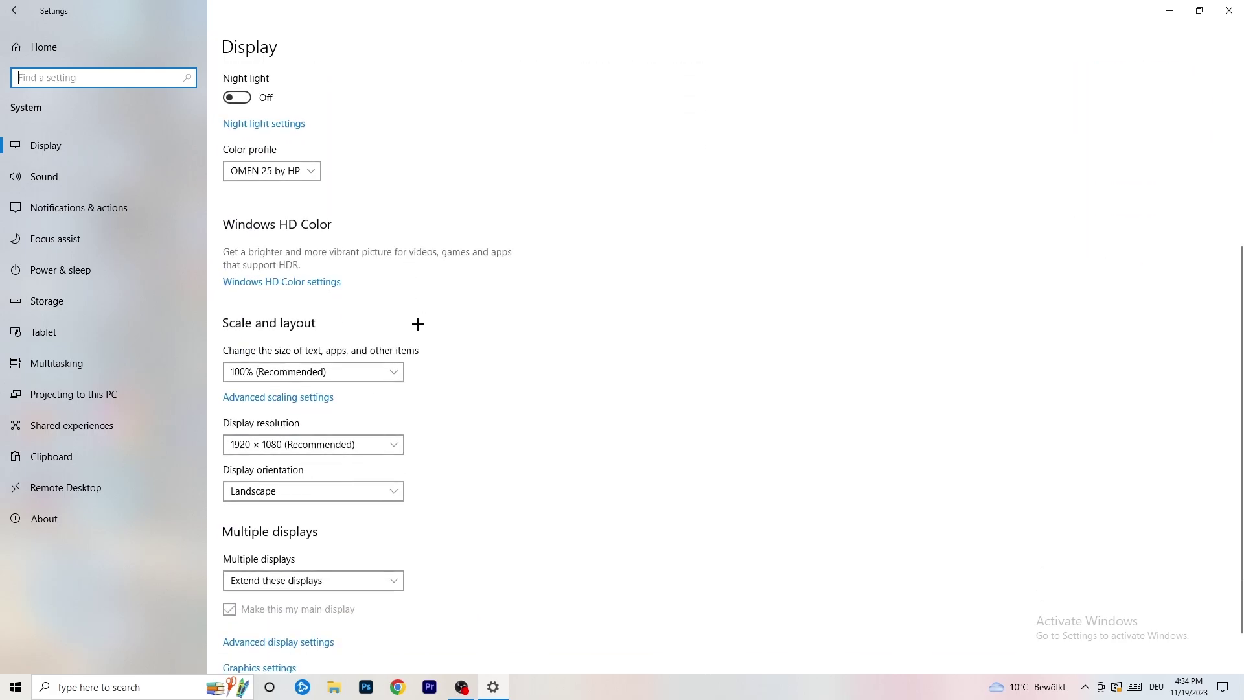
pyautogui.click(291, 172)
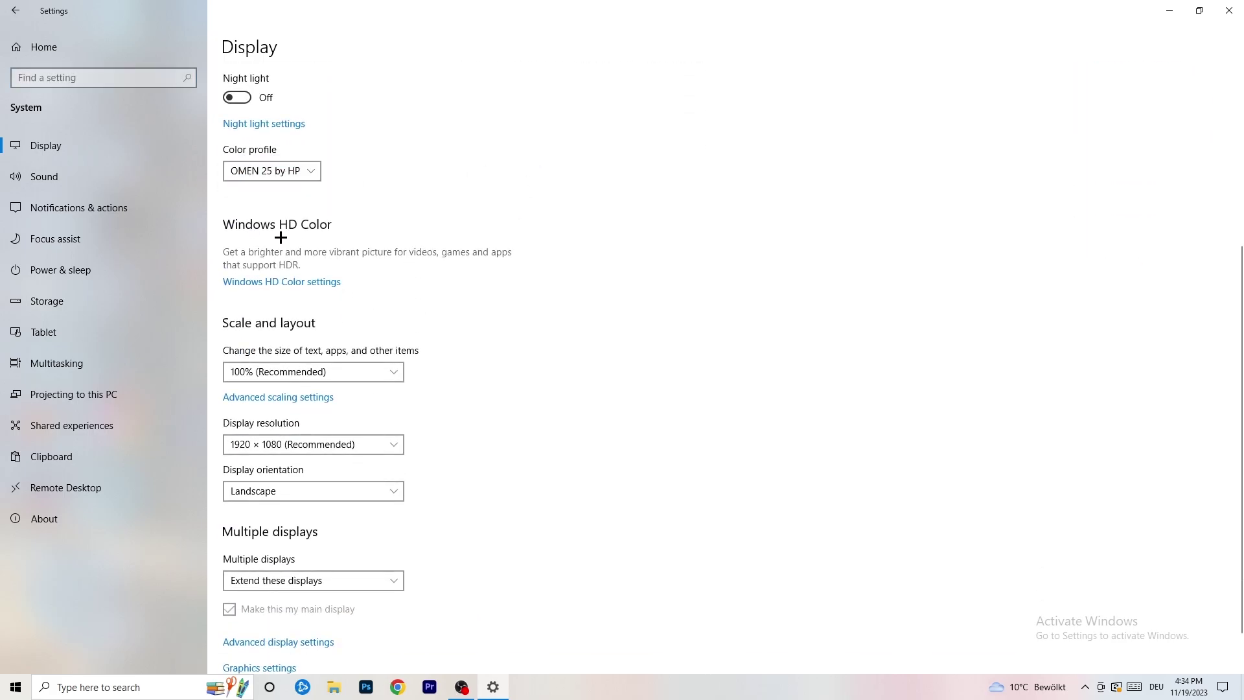
pyautogui.scroll(-1, 308, 296)
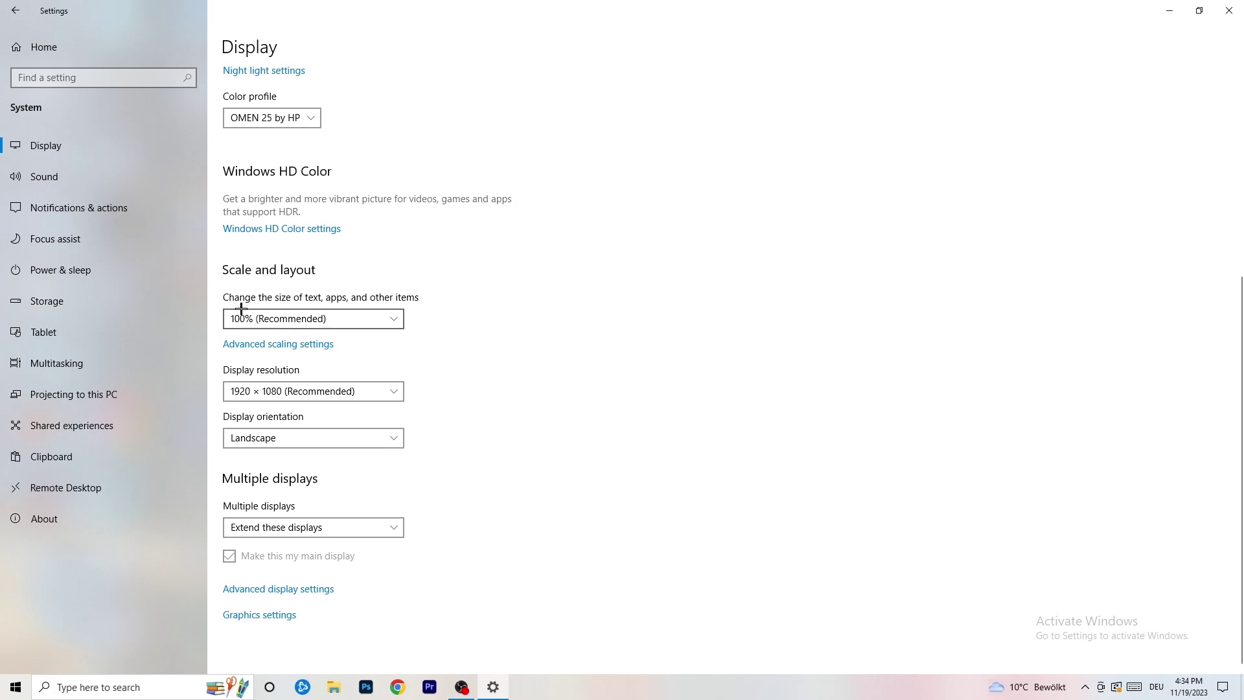
pyautogui.click(396, 318)
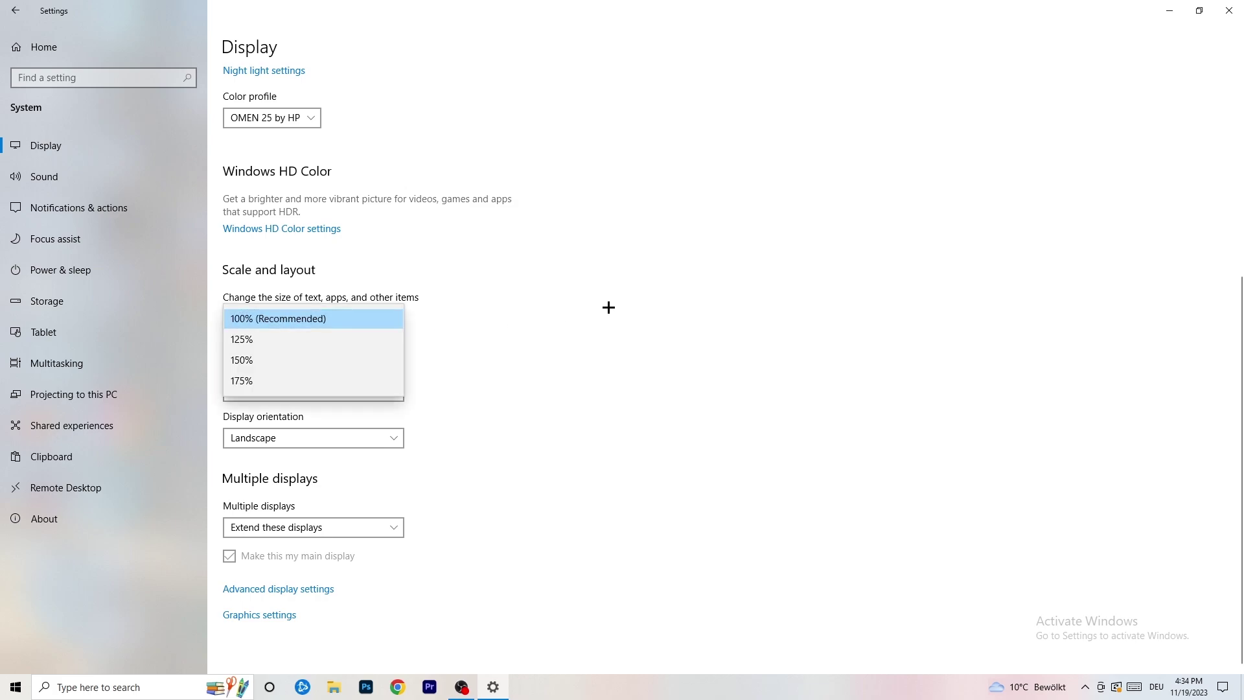
pyautogui.click(610, 304)
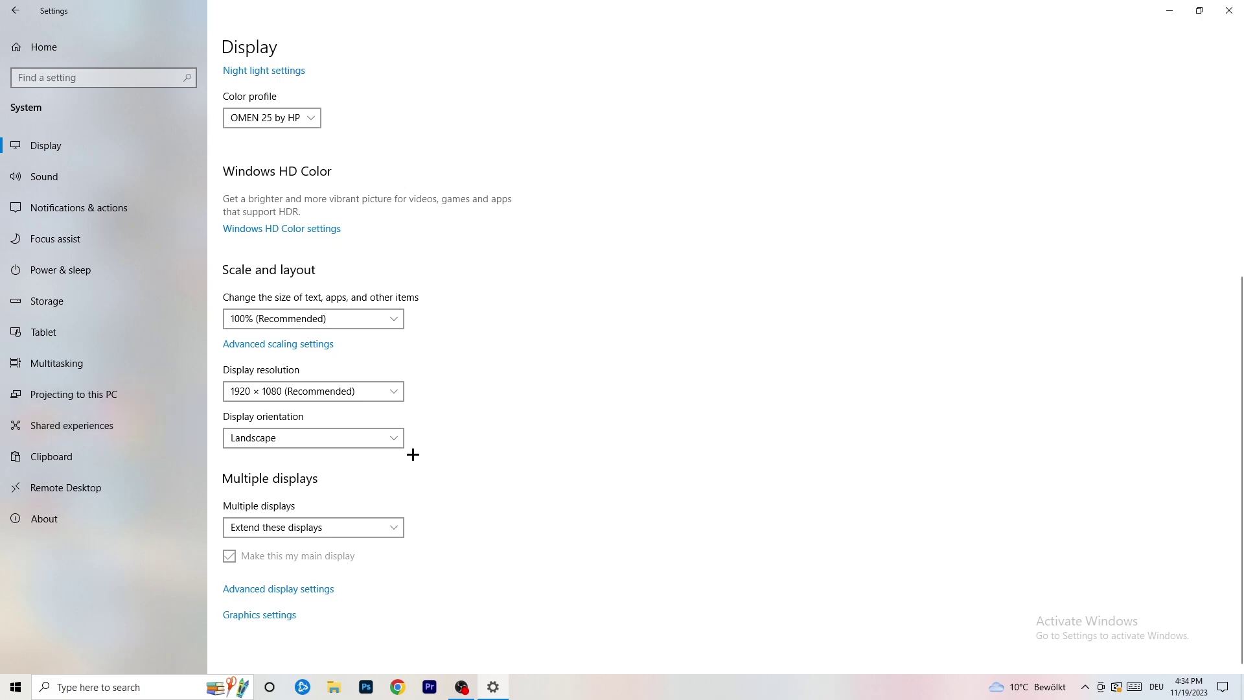
pyautogui.click(15, 11)
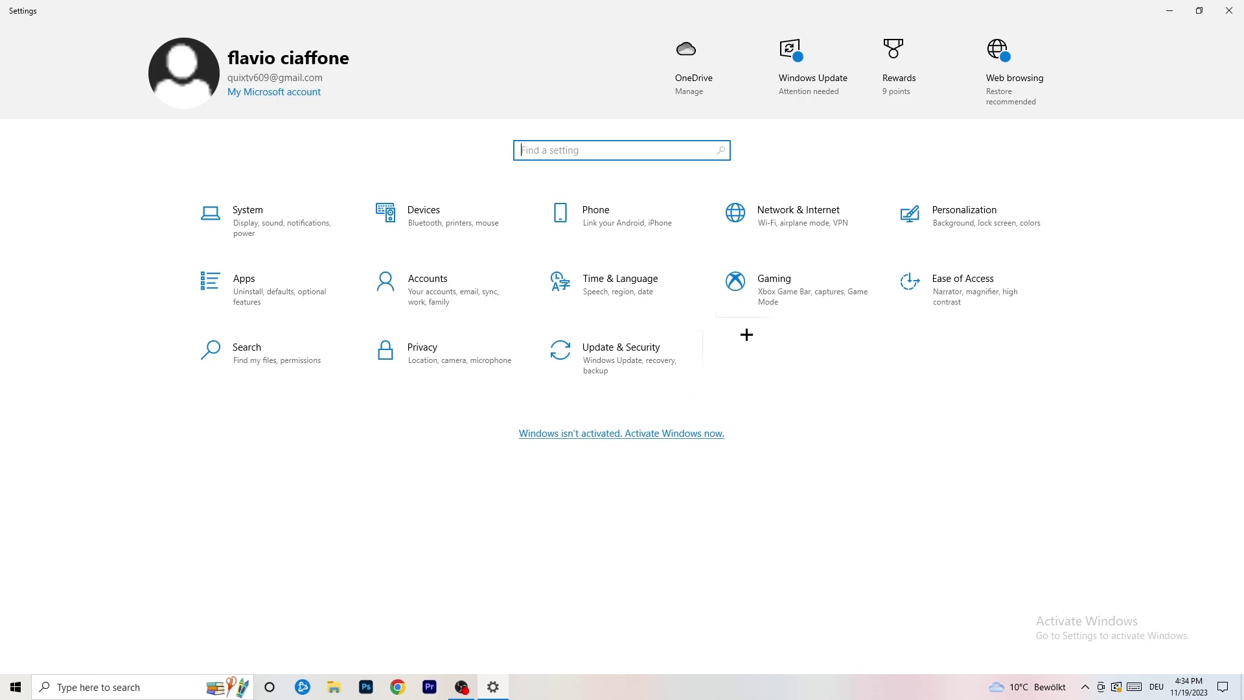
# Confirm Xbox Game Bar is off and Game Mode is on, then close Settings
pyautogui.click(797, 286)
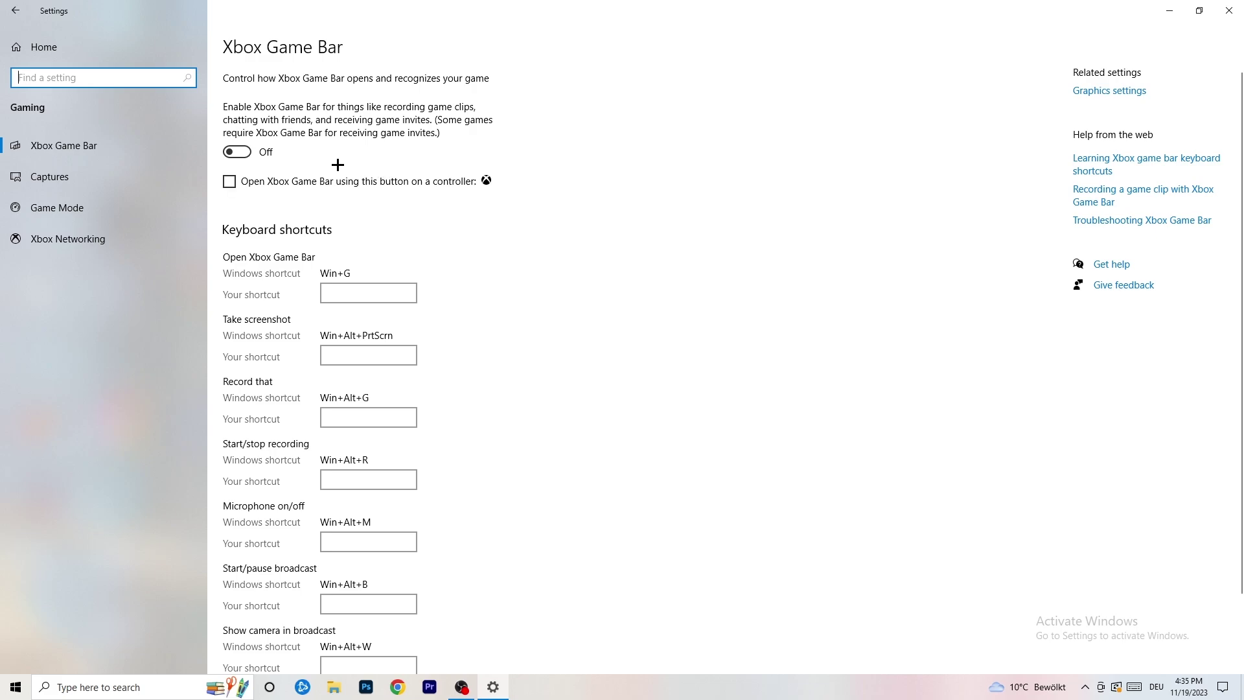
pyautogui.click(72, 206)
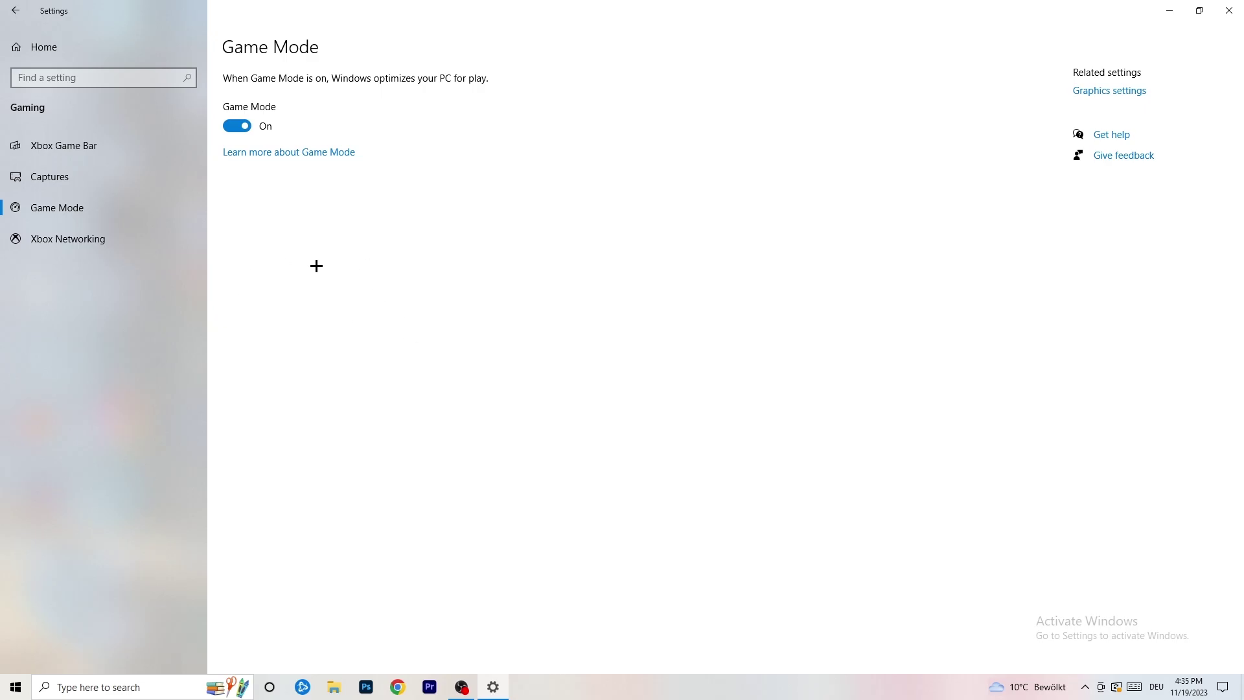
pyautogui.click(1219, 13)
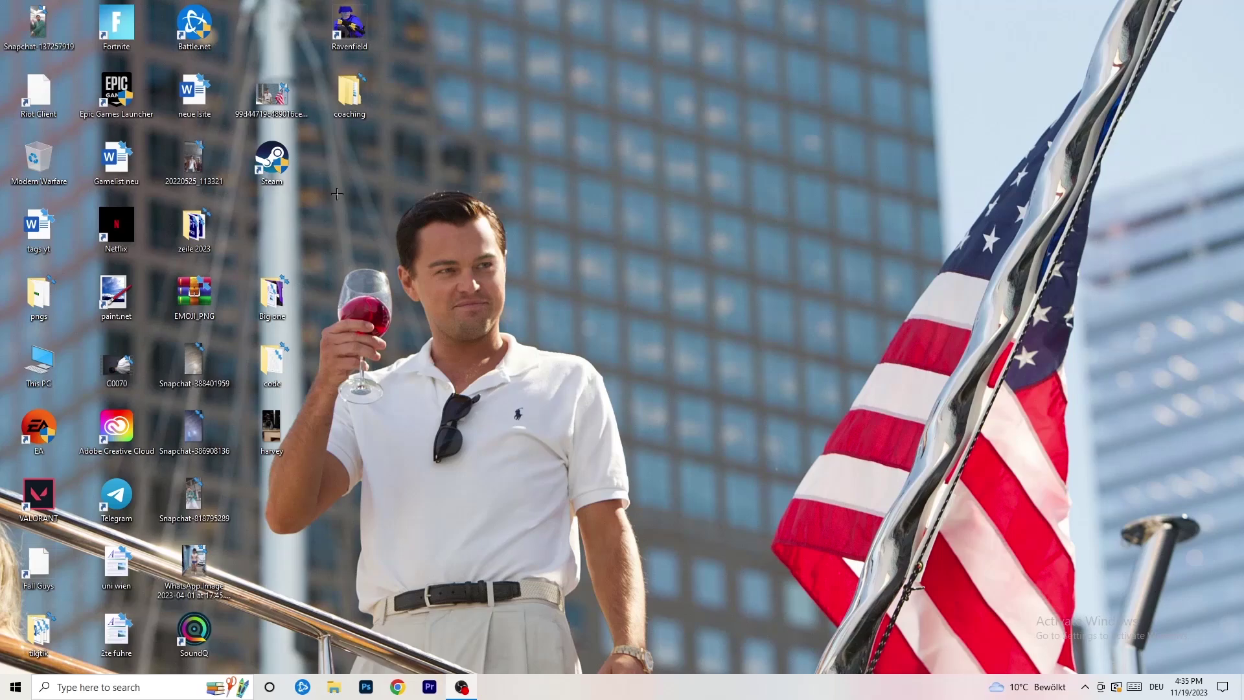
# Set the Steam shortcut to Windows 8 compatibility mode with Run as administrator
pyautogui.moveTo(272, 162); pyautogui.dragTo(661, 227)
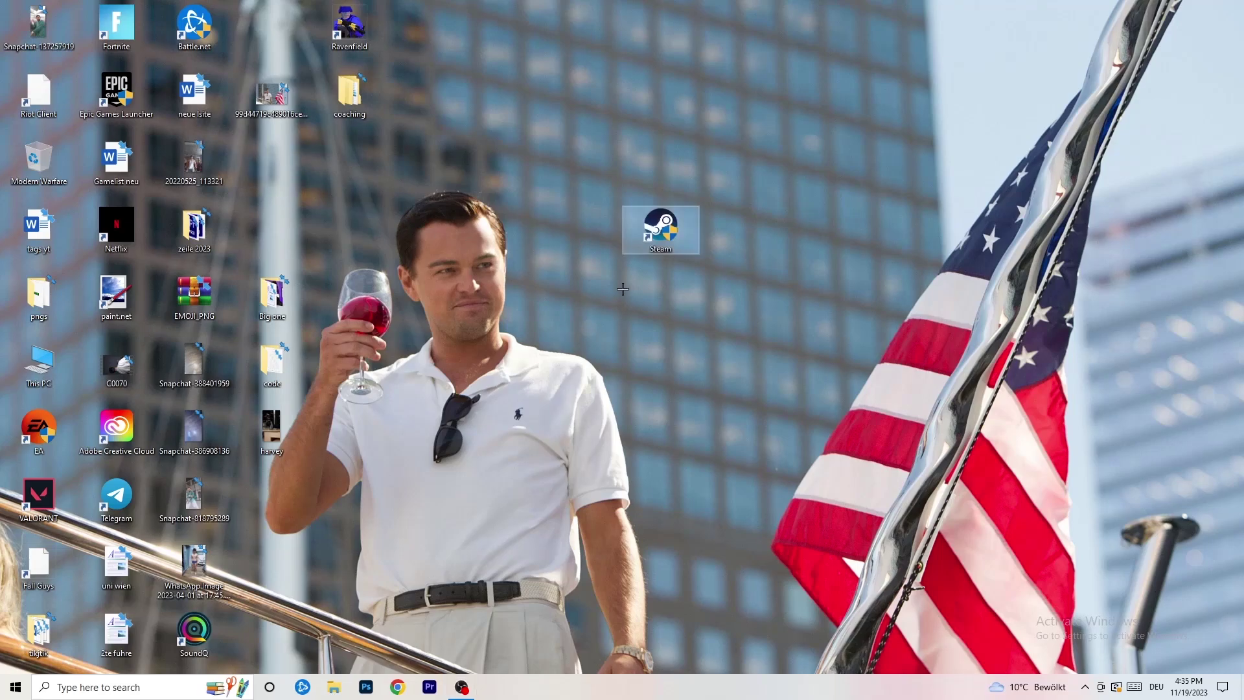
pyautogui.rightClick(666, 225)
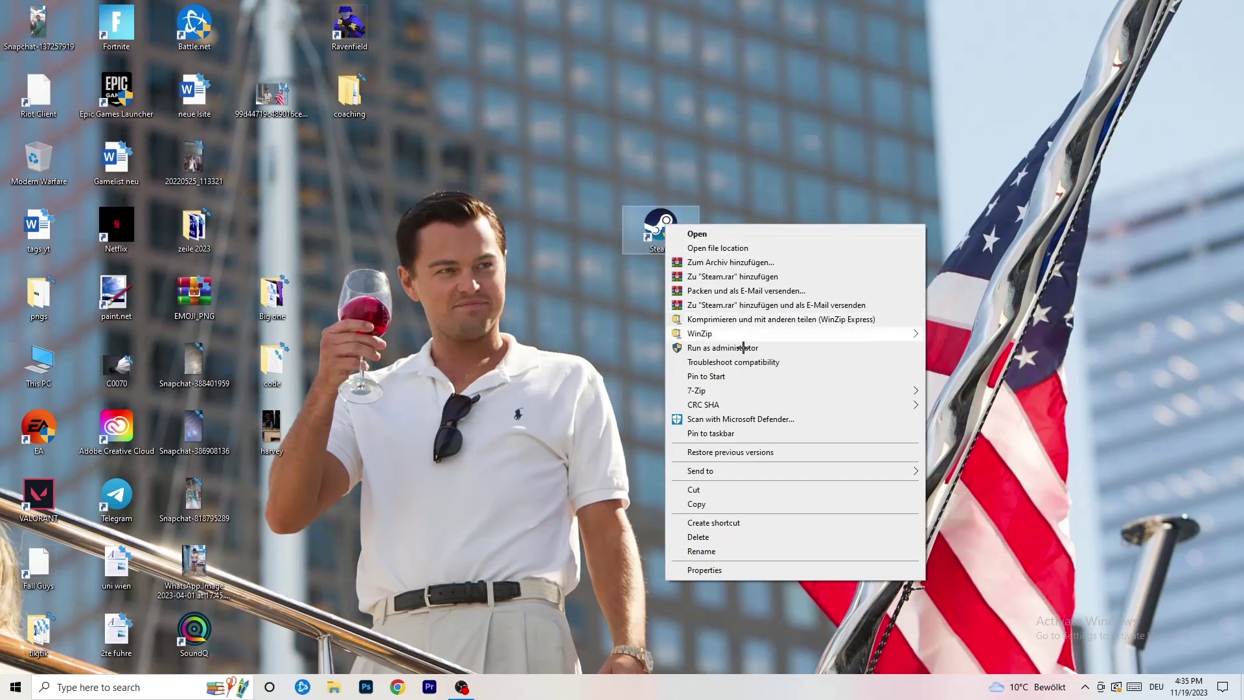
pyautogui.click(749, 570)
pyautogui.moveTo(694, 236); pyautogui.dragTo(533, 121)
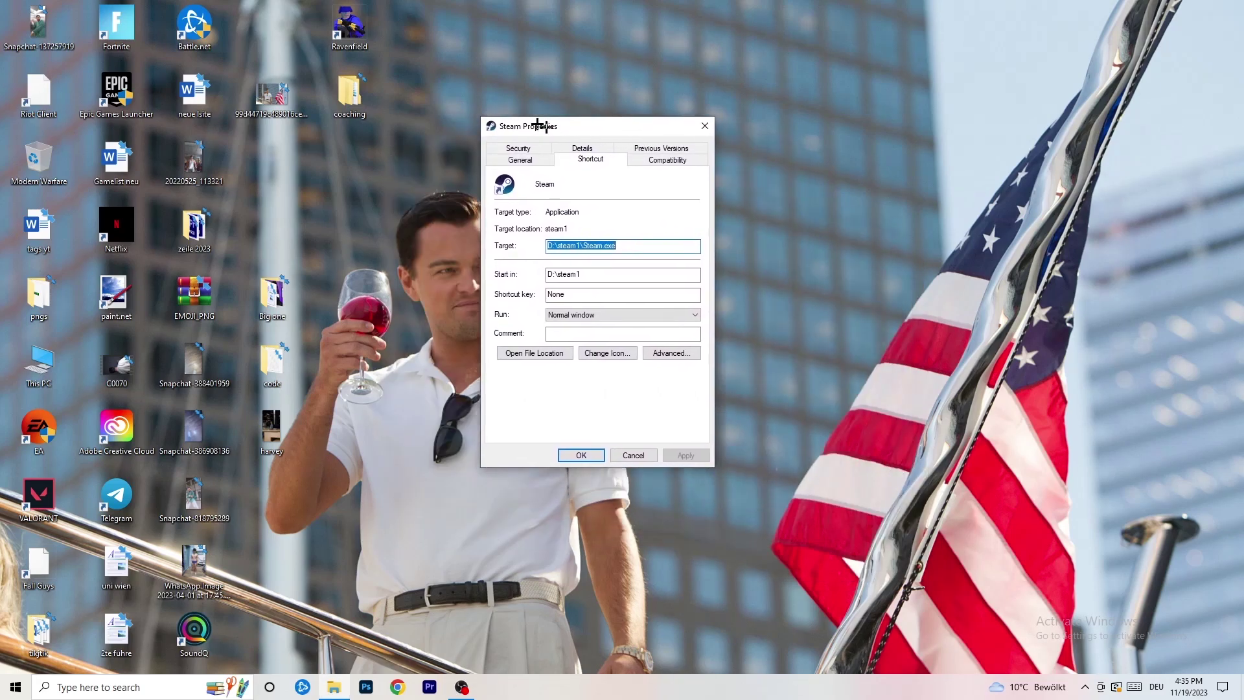
pyautogui.click(666, 156)
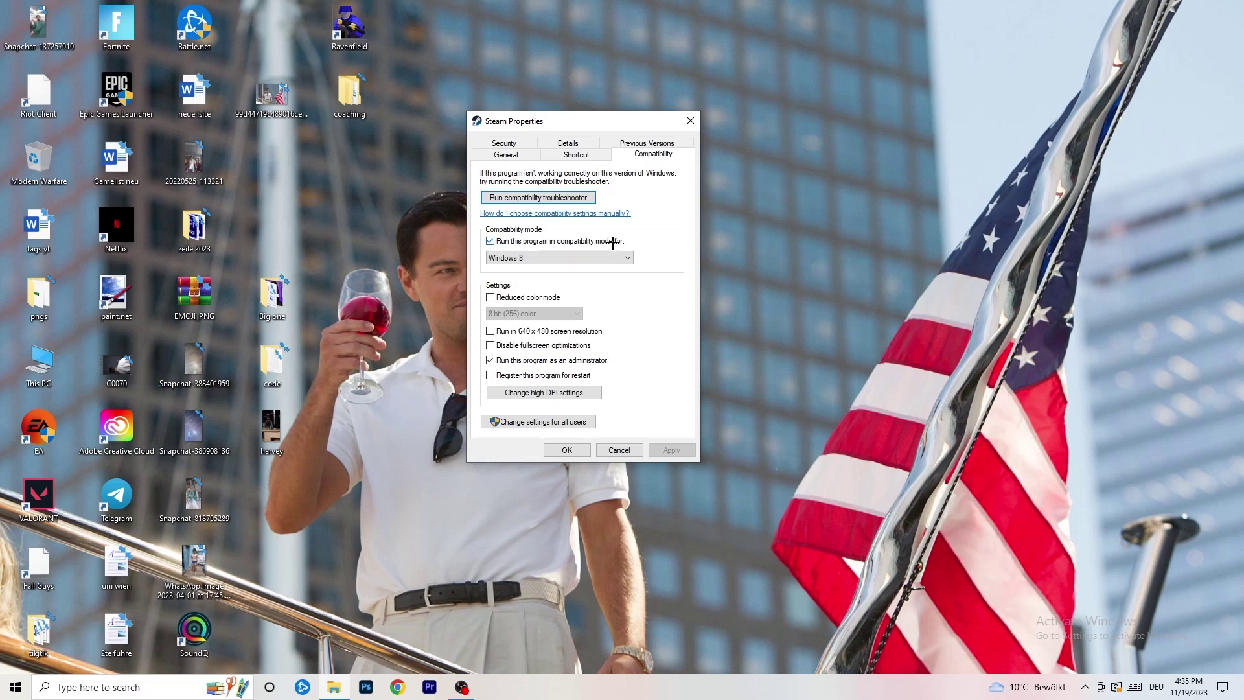
pyautogui.click(585, 256)
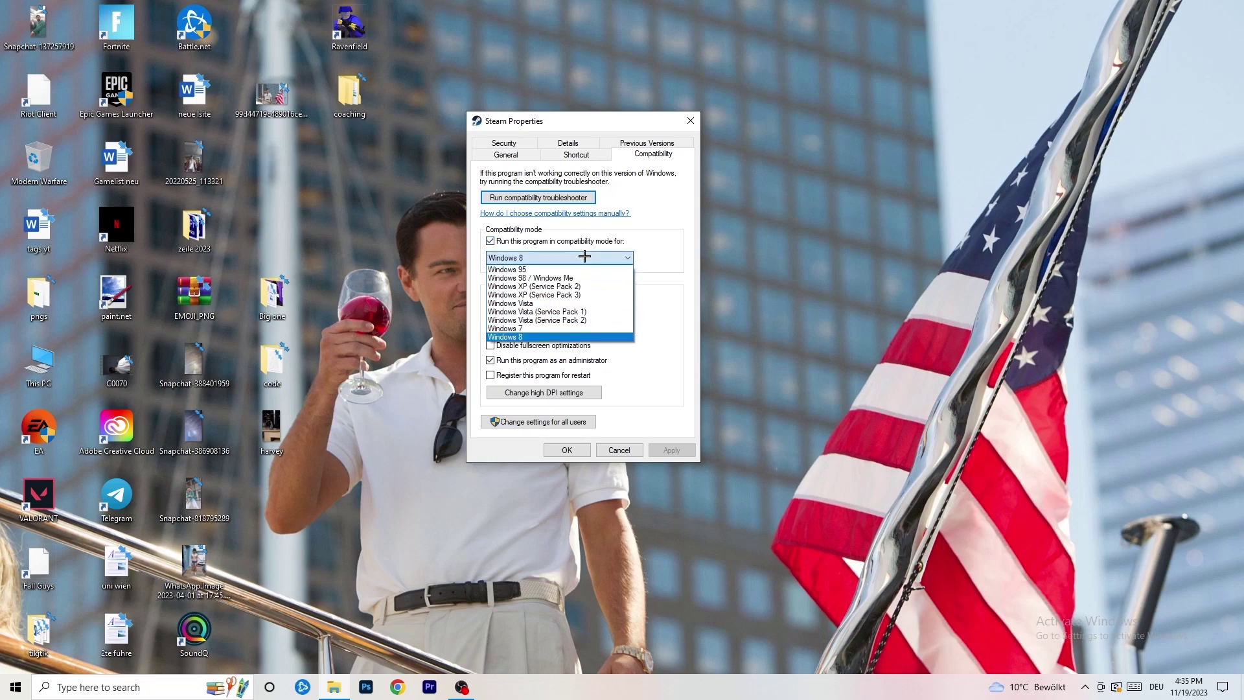
pyautogui.click(690, 247)
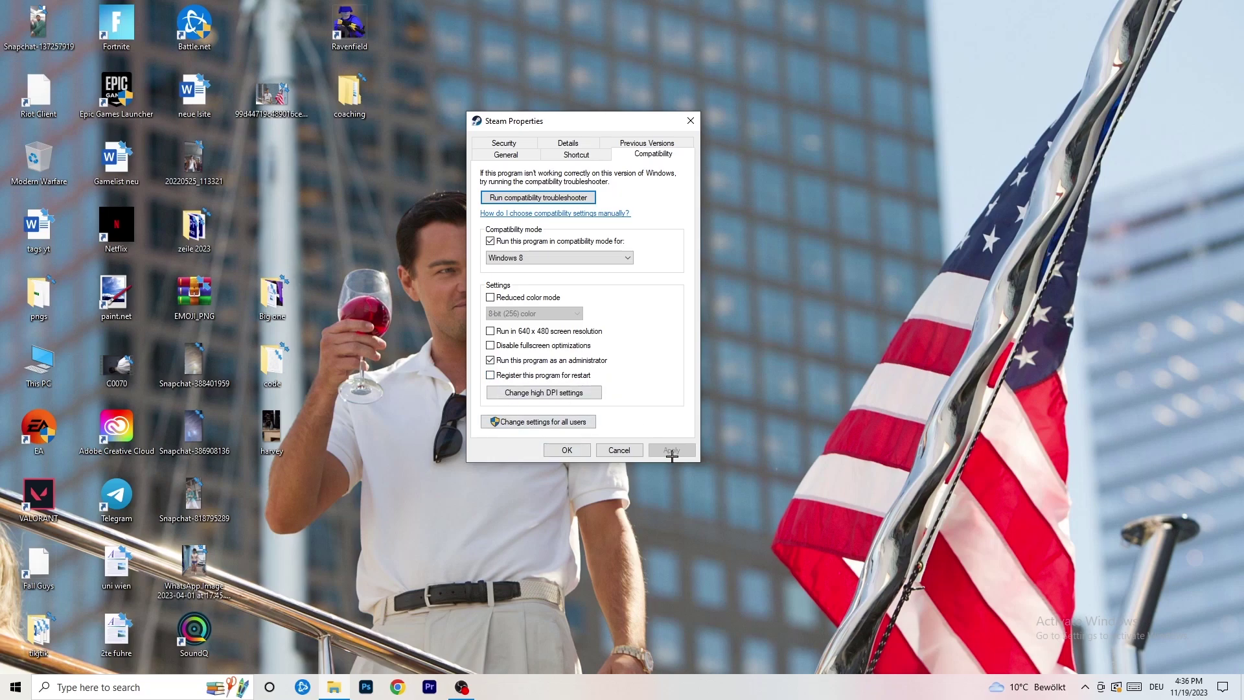
pyautogui.click(567, 450)
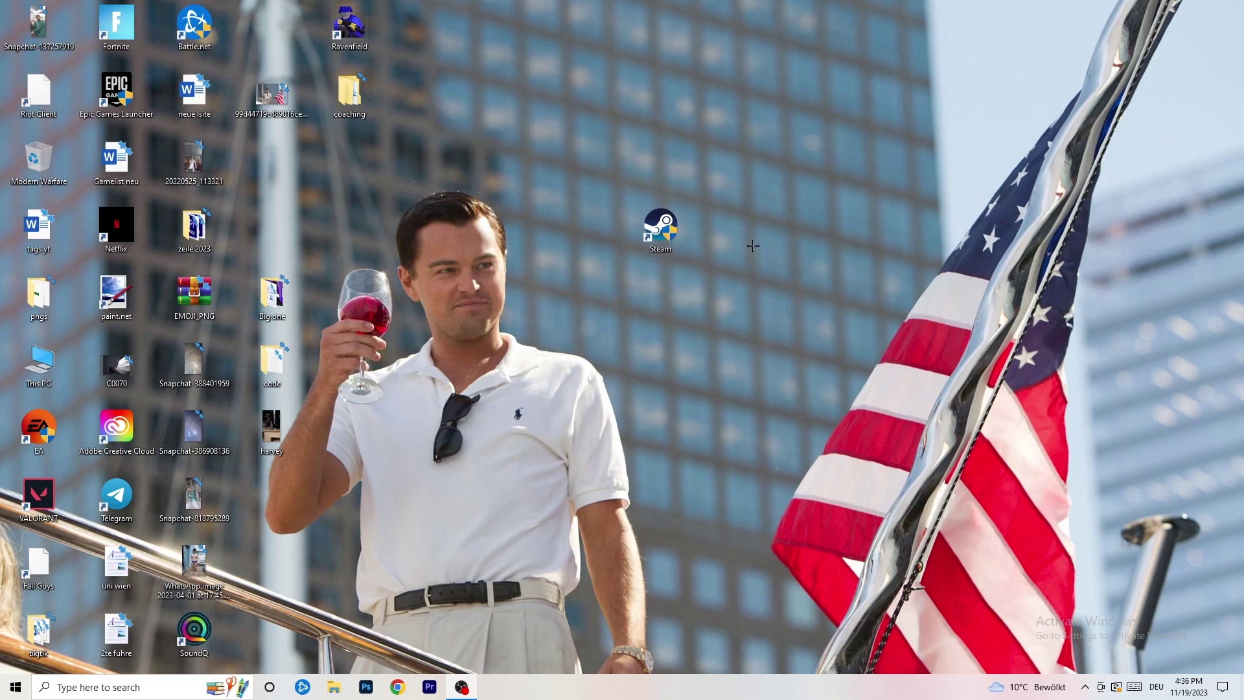
# Recheck Steam's Windows 8 and administrator compatibility settings, then return its icon to the desktop column
pyautogui.moveTo(659, 226); pyautogui.dragTo(581, 226)
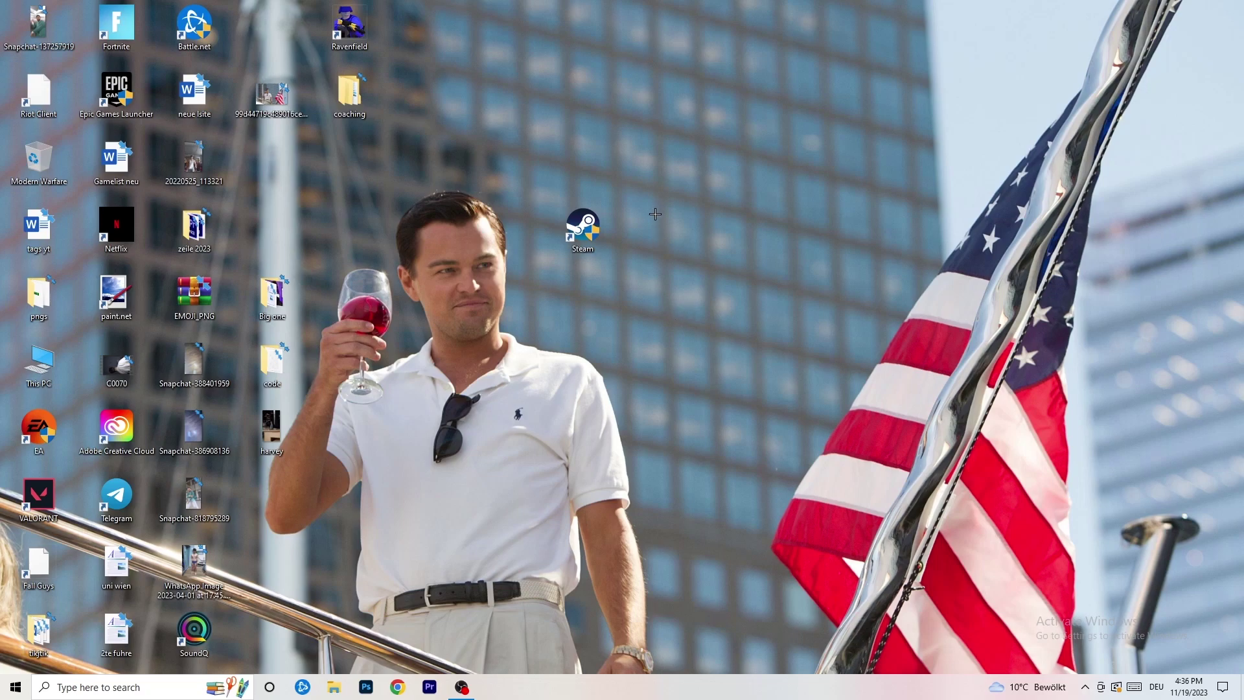
pyautogui.moveTo(597, 229); pyautogui.dragTo(448, 220)
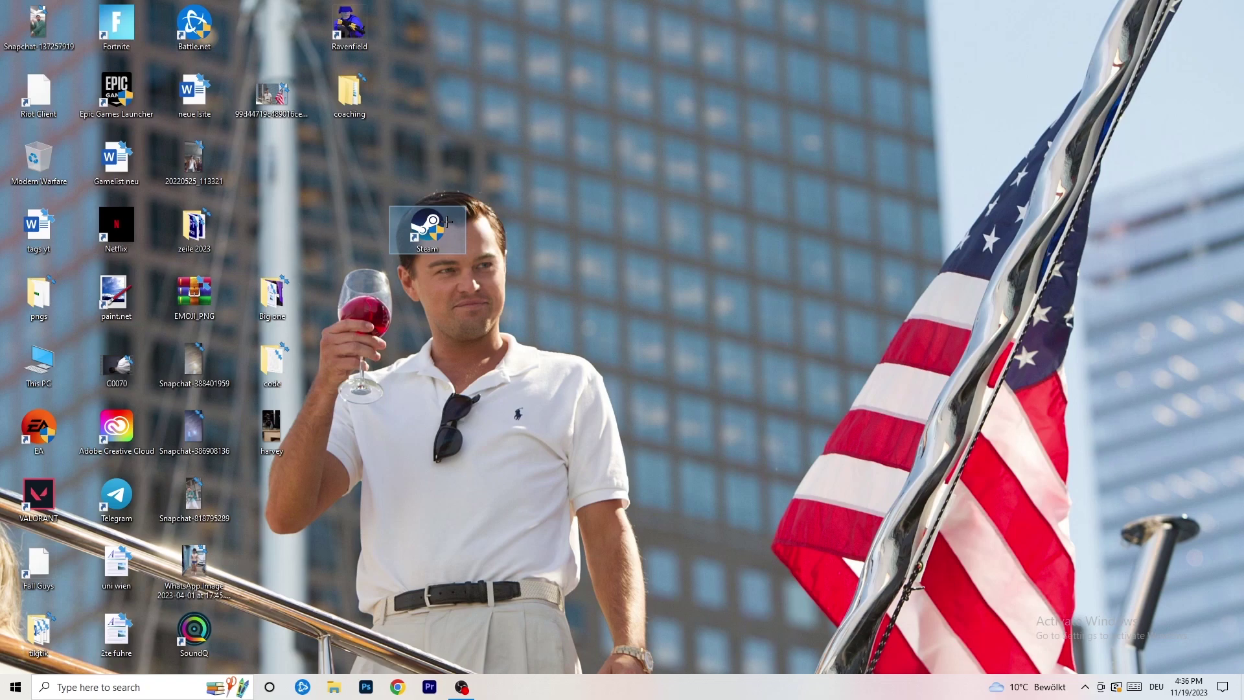
pyautogui.rightClick(429, 222)
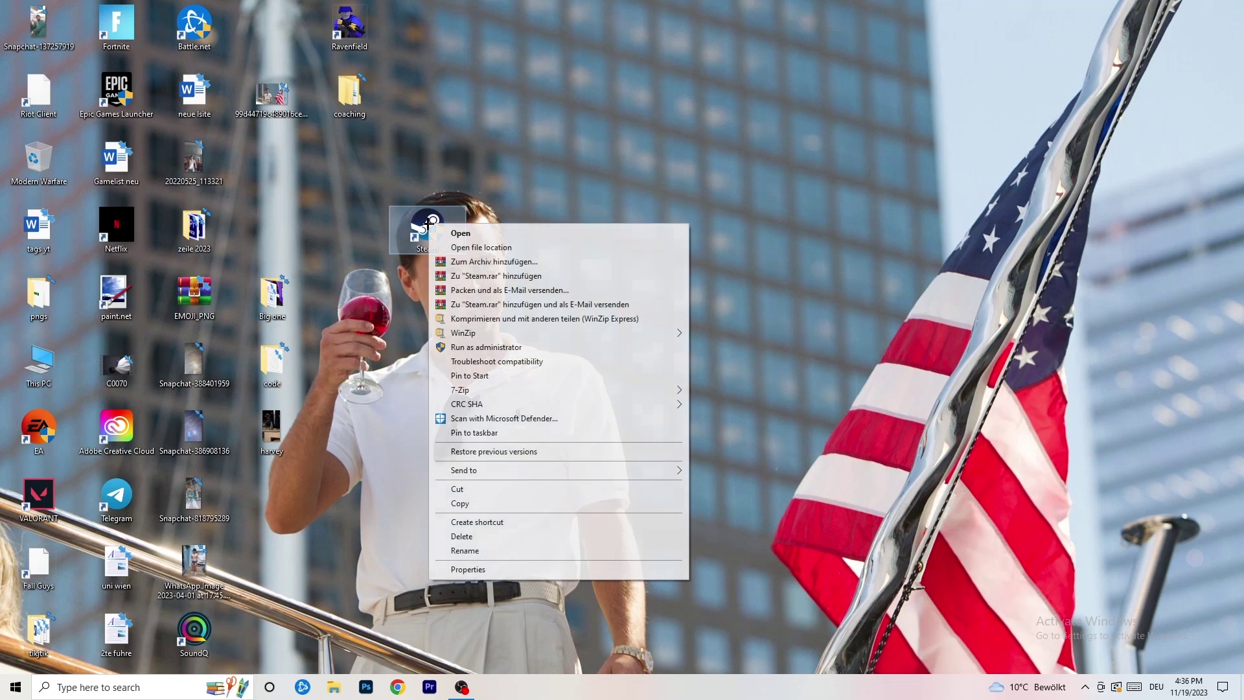
pyautogui.click(489, 571)
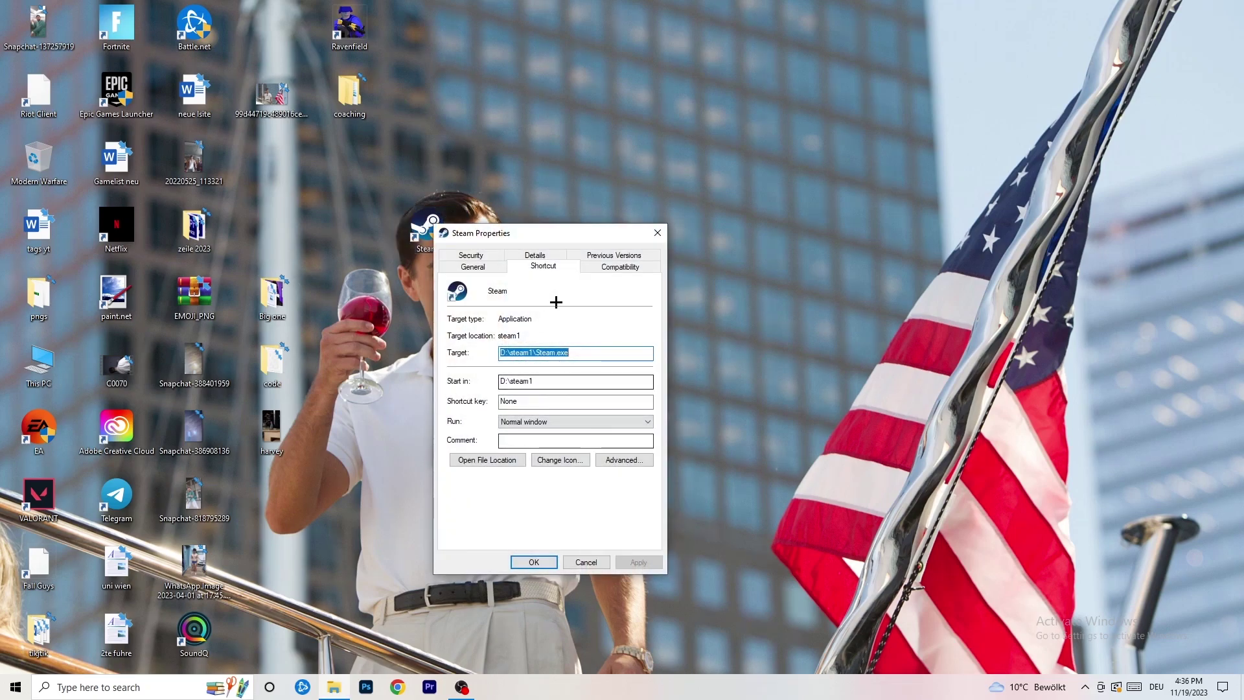
pyautogui.click(621, 266)
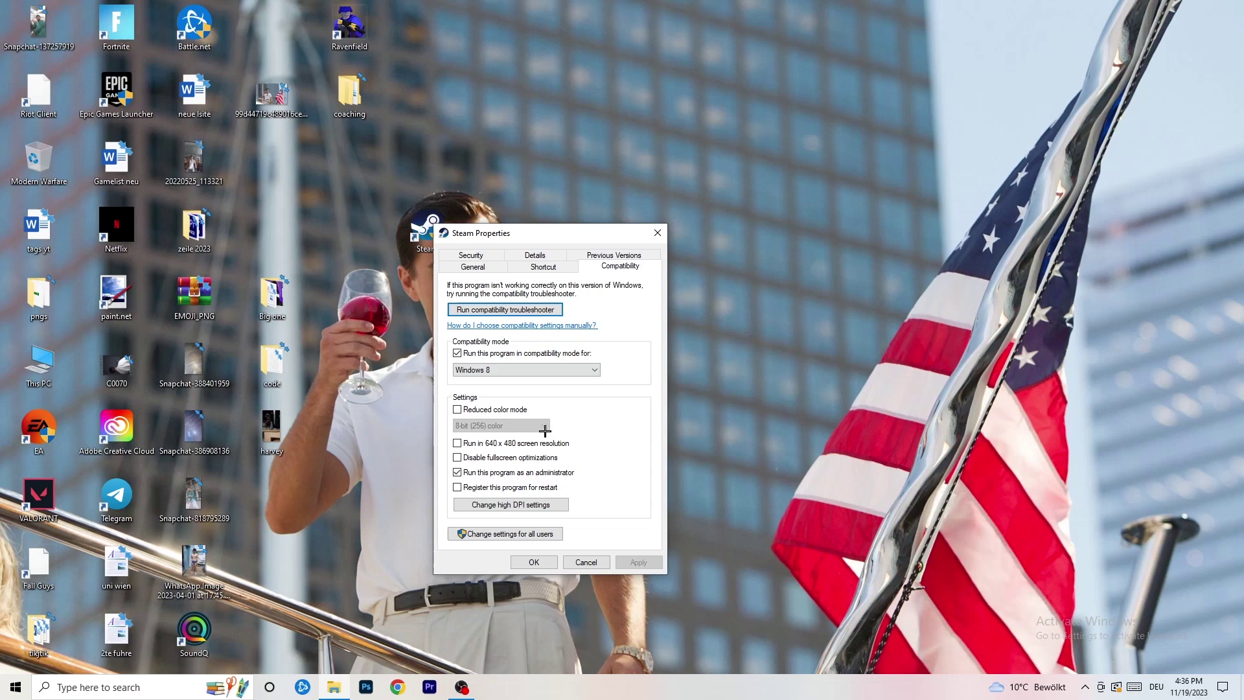
pyautogui.click(659, 232)
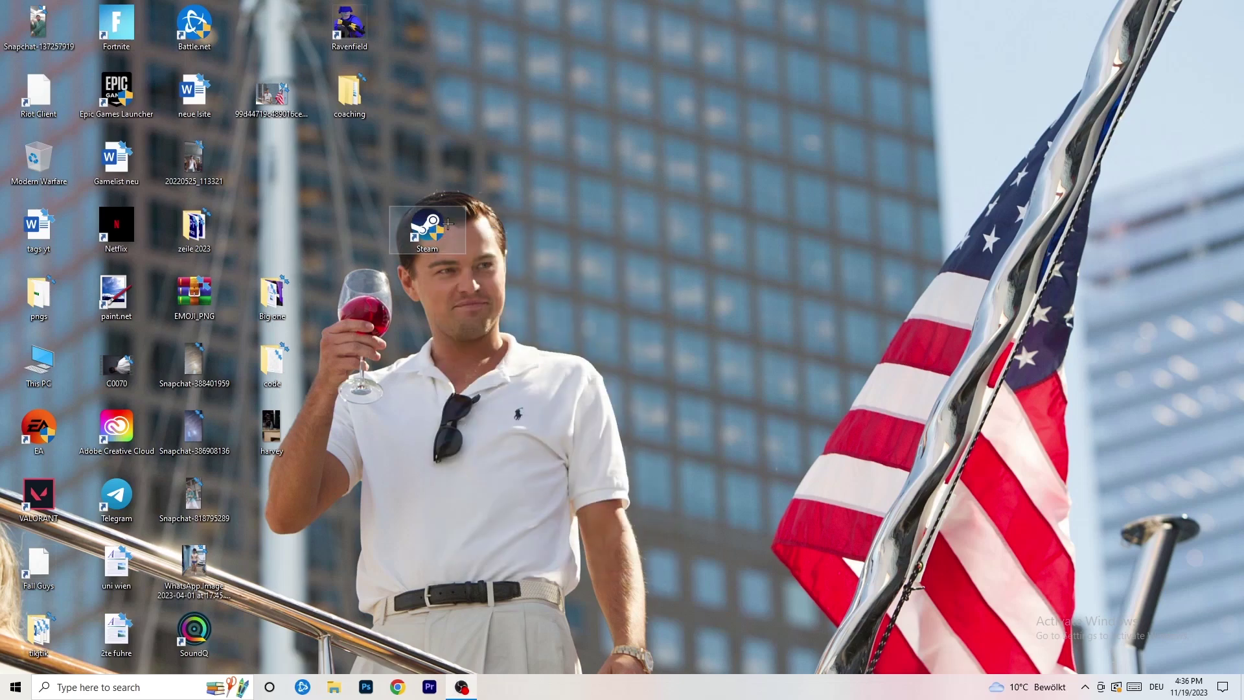
pyautogui.moveTo(425, 228); pyautogui.dragTo(272, 160)
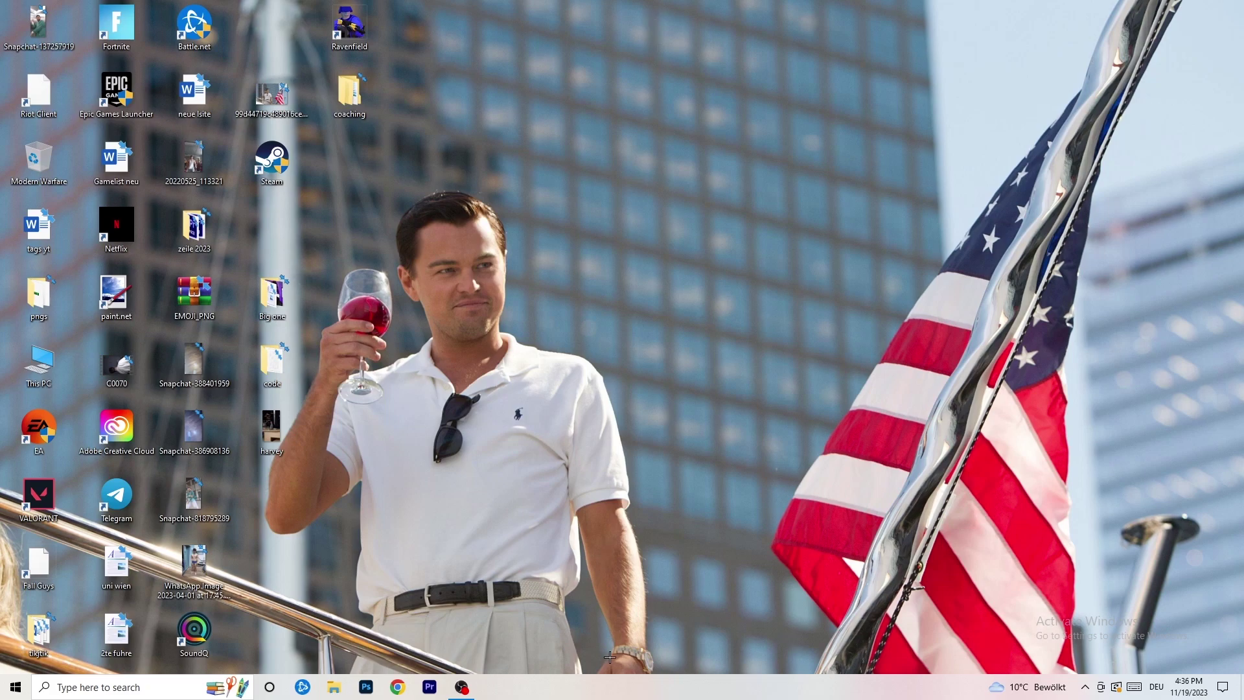
# Launch Task Manager from the taskbar menu and maximize it on the Processes list
pyautogui.moveTo(612, 683)
pyautogui.mouseDown()
pyautogui.moveTo(793, 263)
pyautogui.moveTo(537, 407)
pyautogui.mouseUp()
pyautogui.rightClick(662, 691)
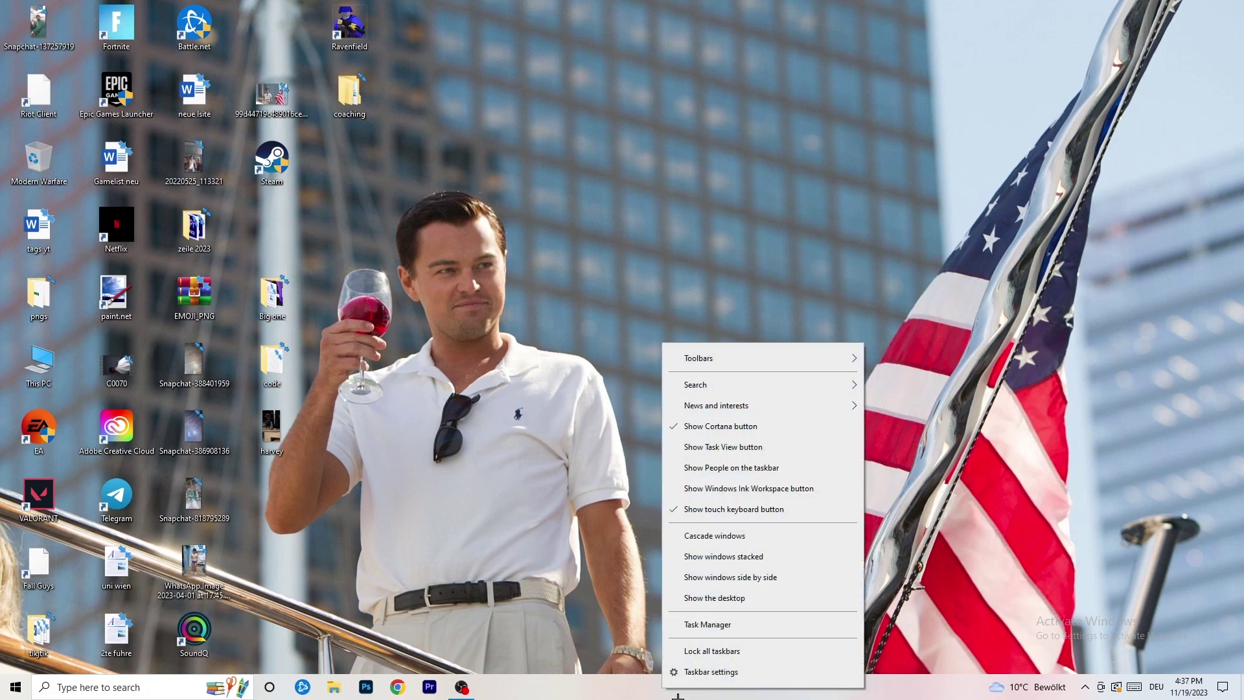
pyautogui.click(727, 625)
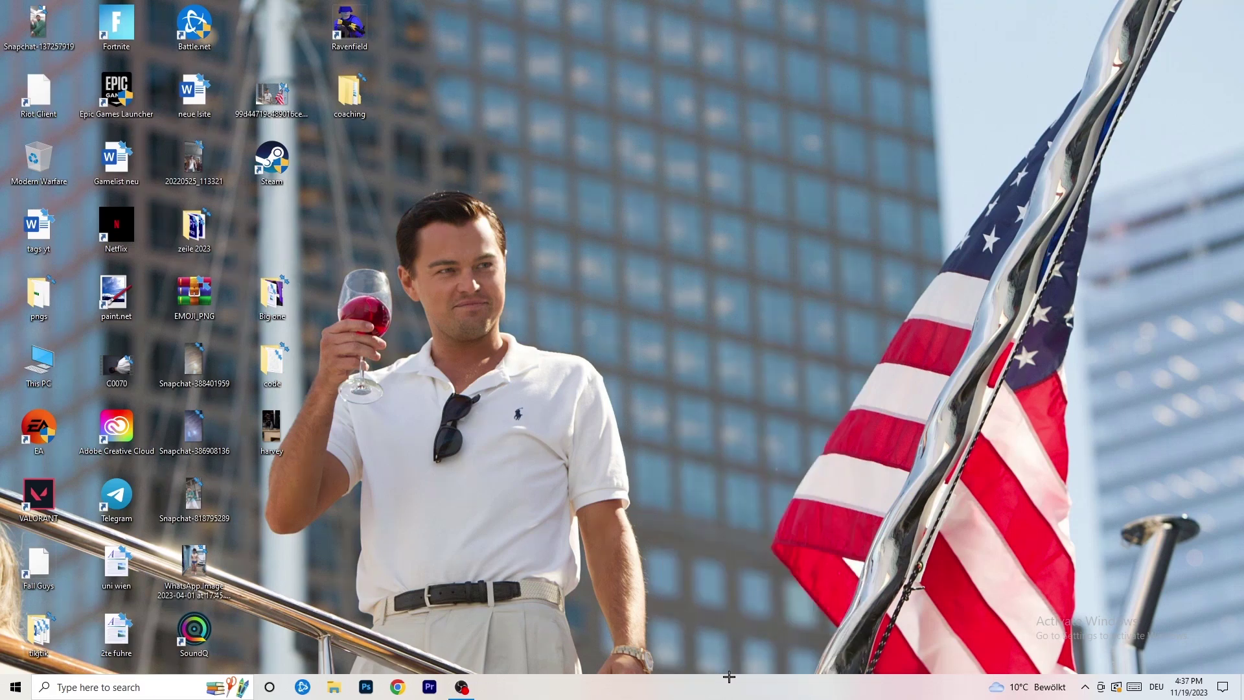
pyautogui.click(708, 23)
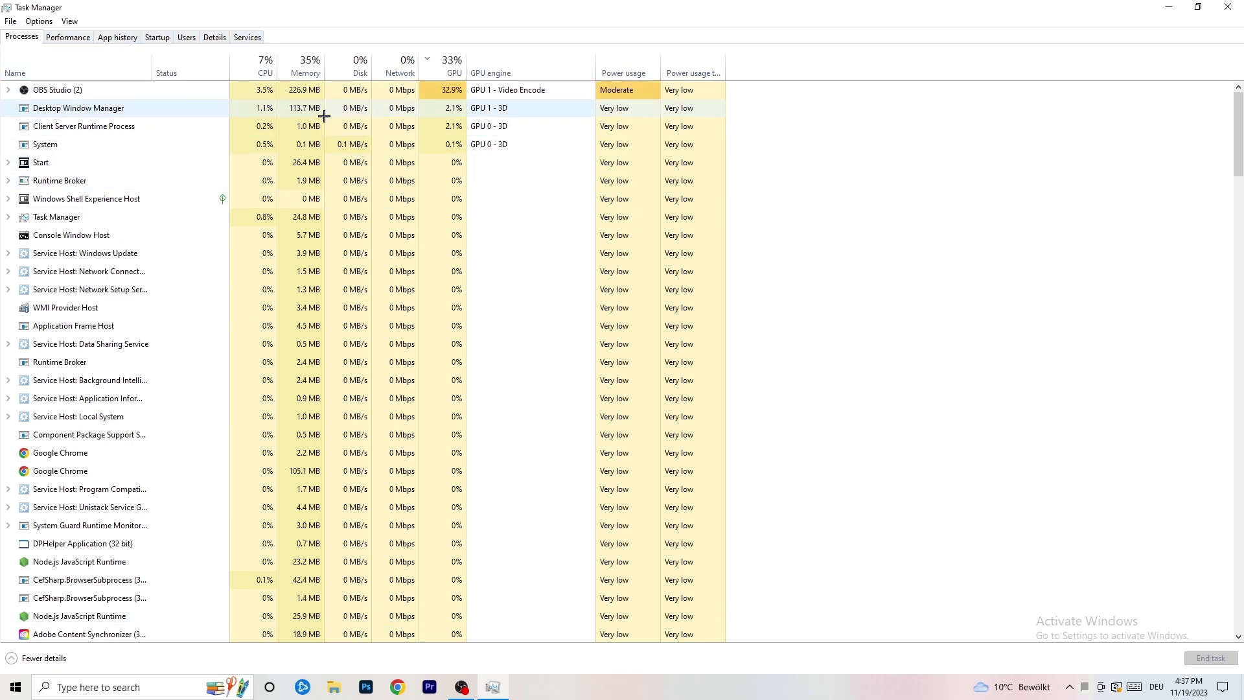
# On the Details tab, bring up the Creative Cloud UI Helper process's options to view its priority
pyautogui.click(215, 37)
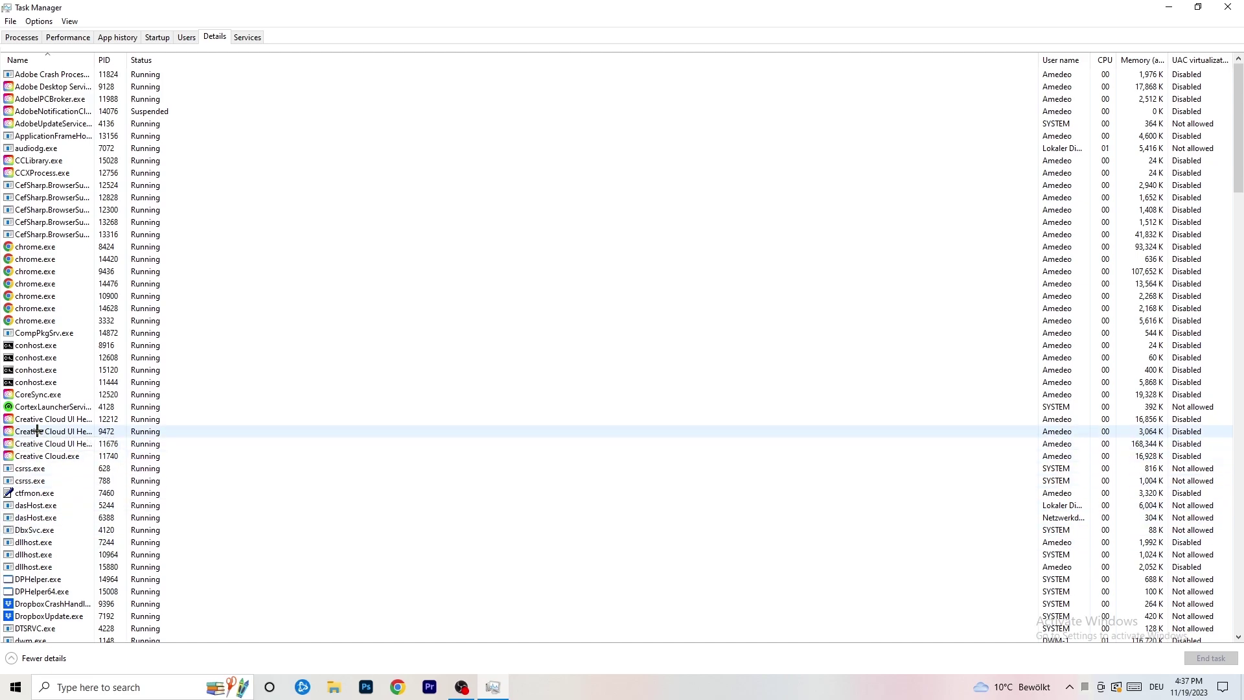
pyautogui.rightClick(37, 431)
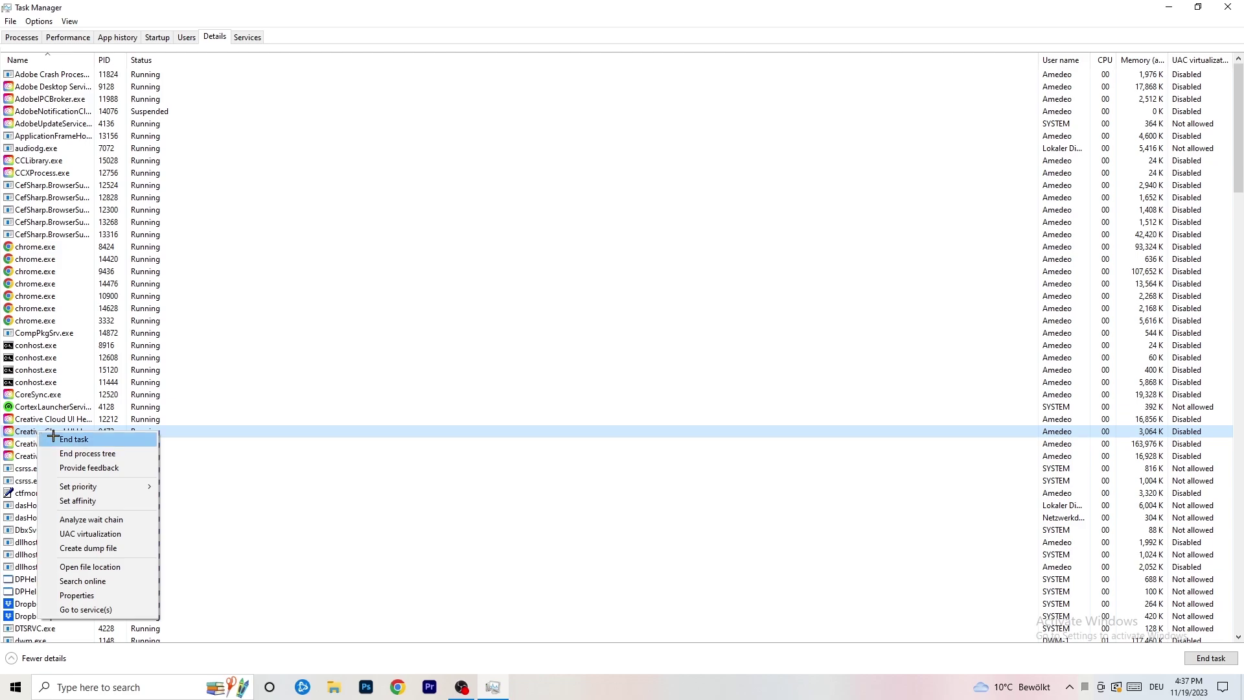
pyautogui.moveTo(92, 486)
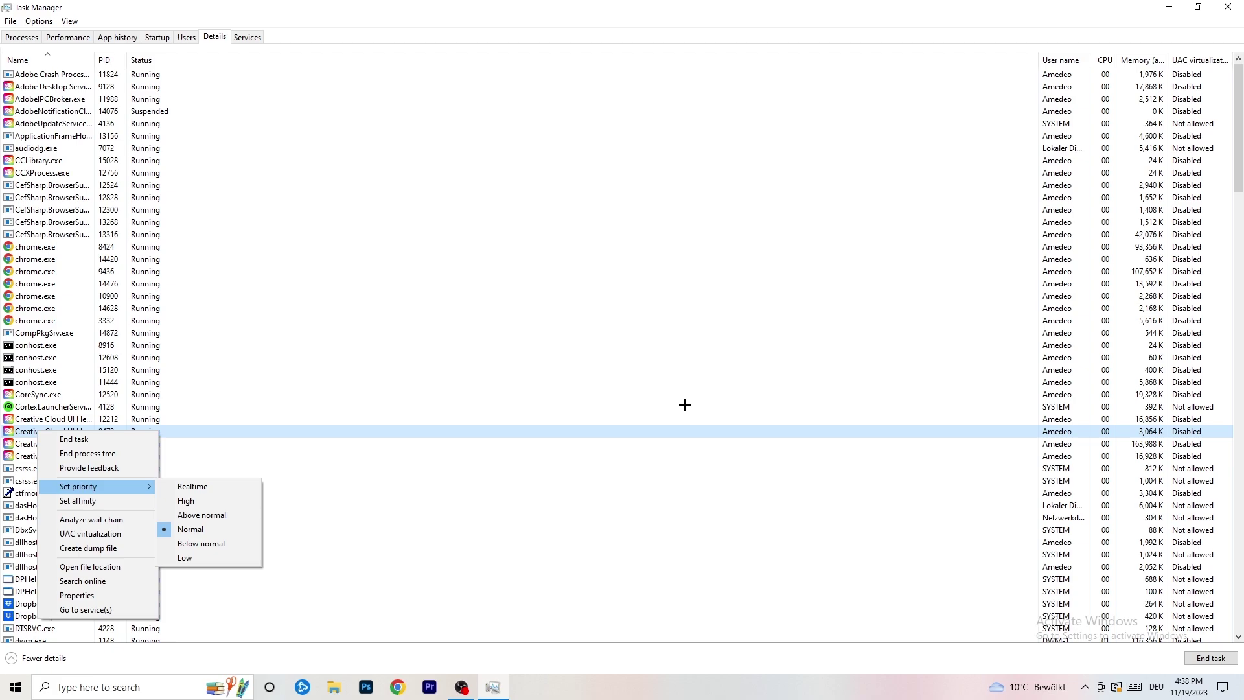
pyautogui.hotkey('alt', 'F4')
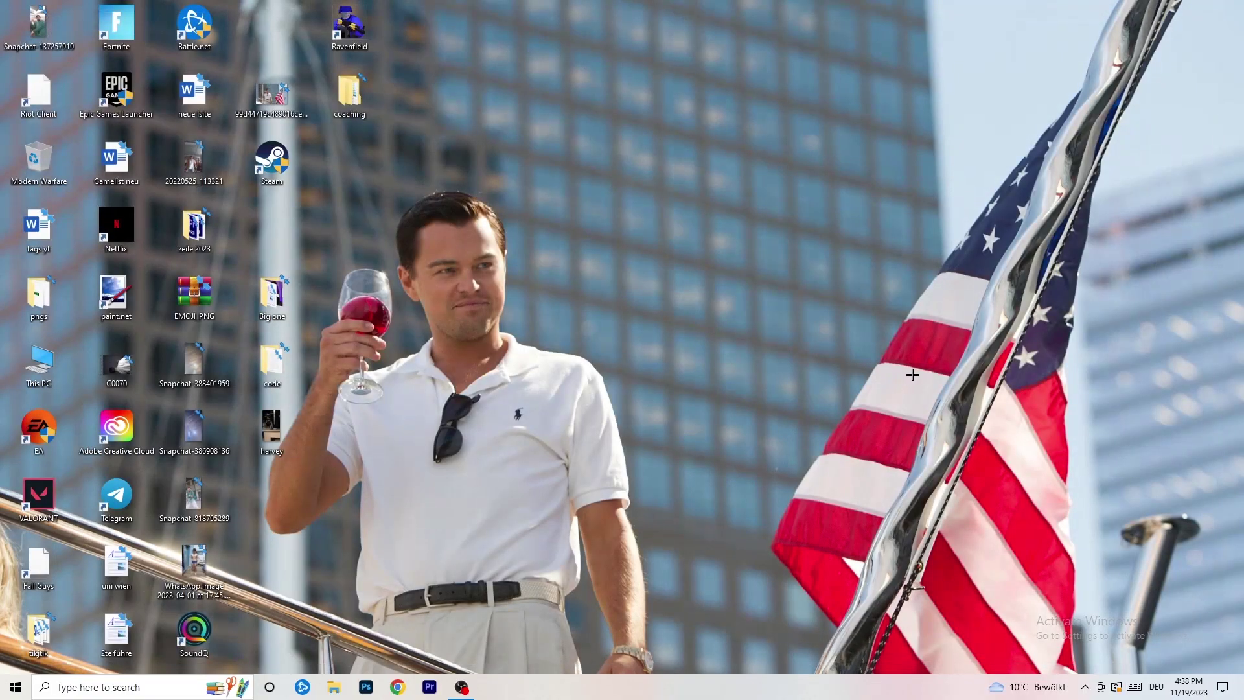